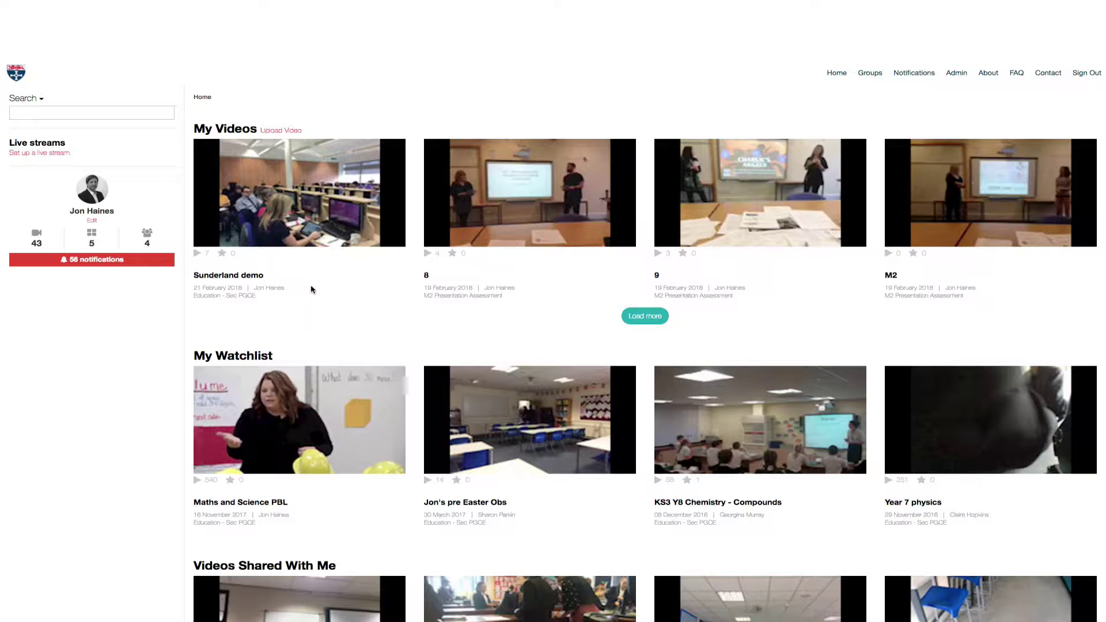
Step: Go to Admin > Tag Sets and start adding a new tag set
click(962, 78)
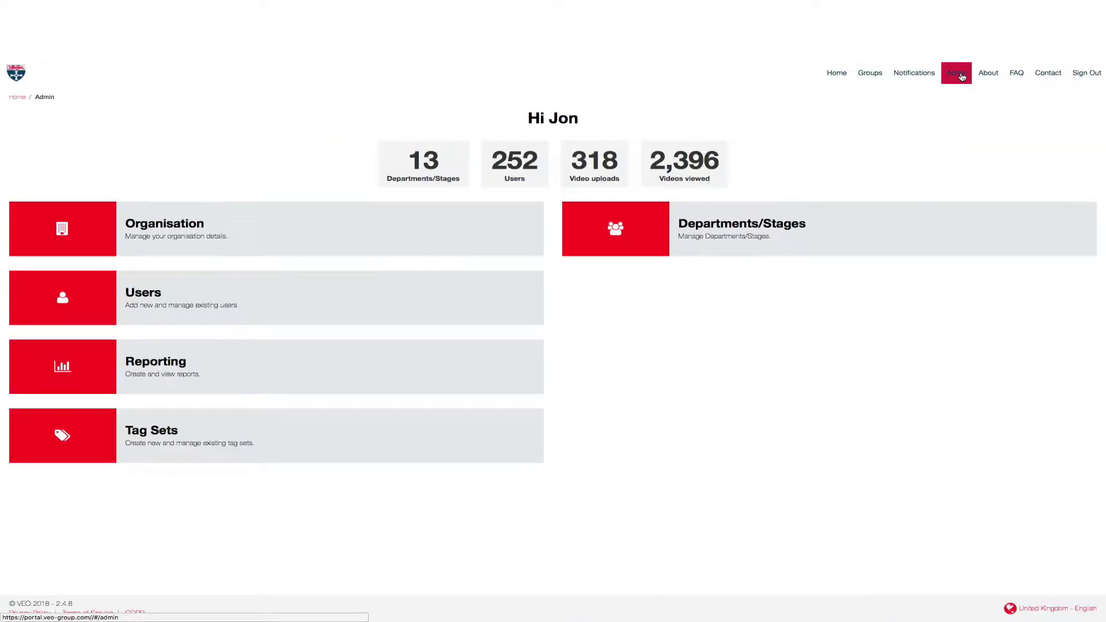
click(143, 433)
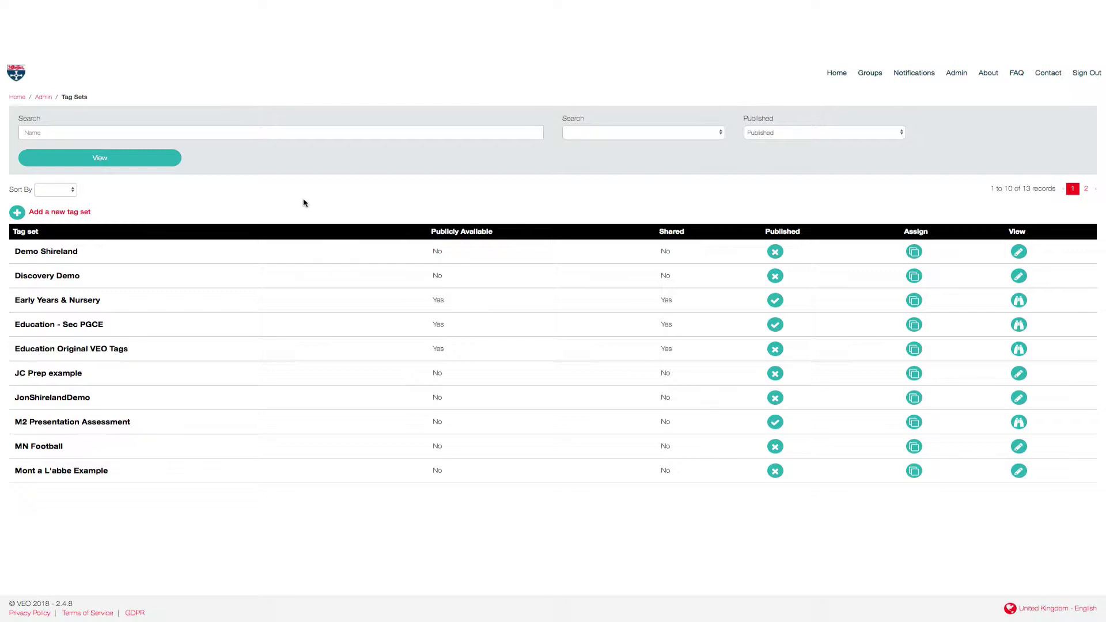
click(72, 214)
Step: Name the tag set 'Demonstration Tag Set' with description 'Description of tag set'
click(48, 193)
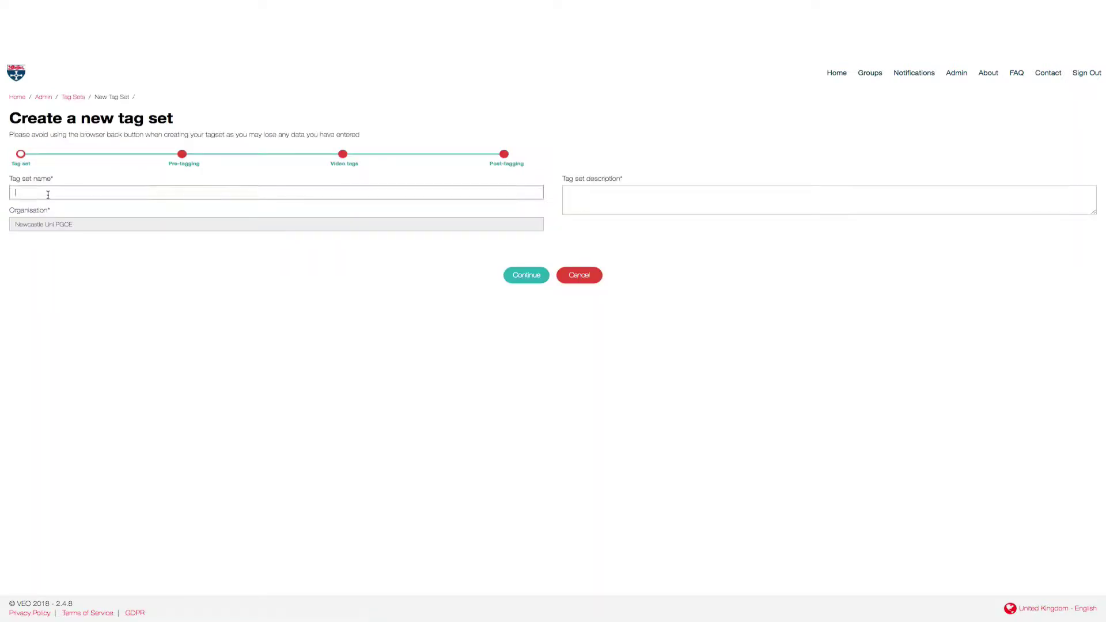
text(Demonstration ta)
click(598, 194)
text(Description of tag set)
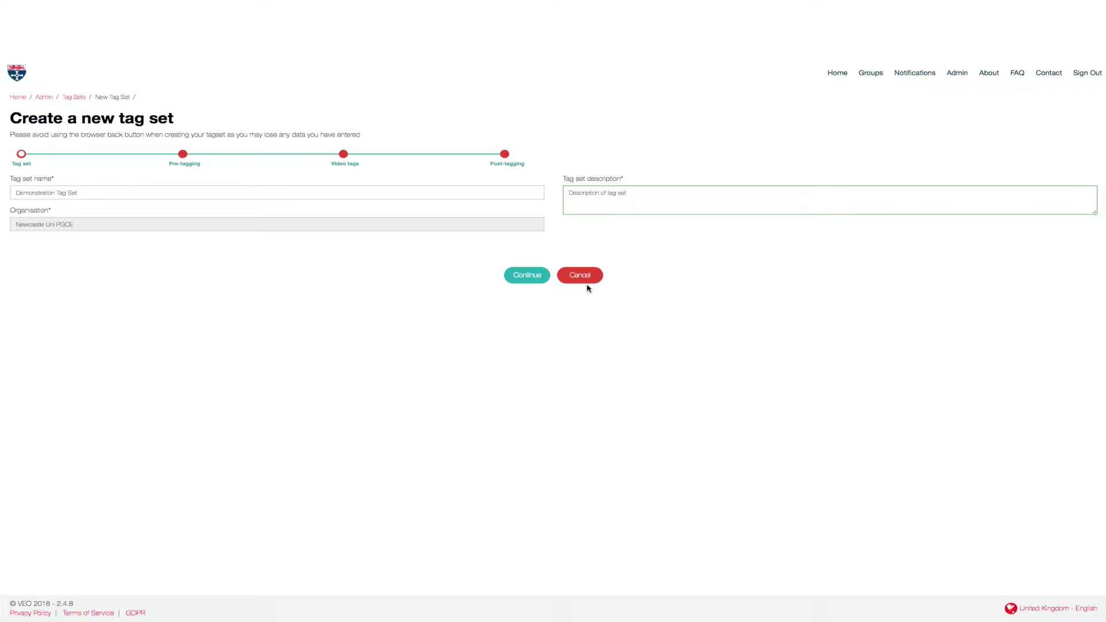
Step: Continue to the Pre-tagging step, checking the template list but copying no template
click(524, 276)
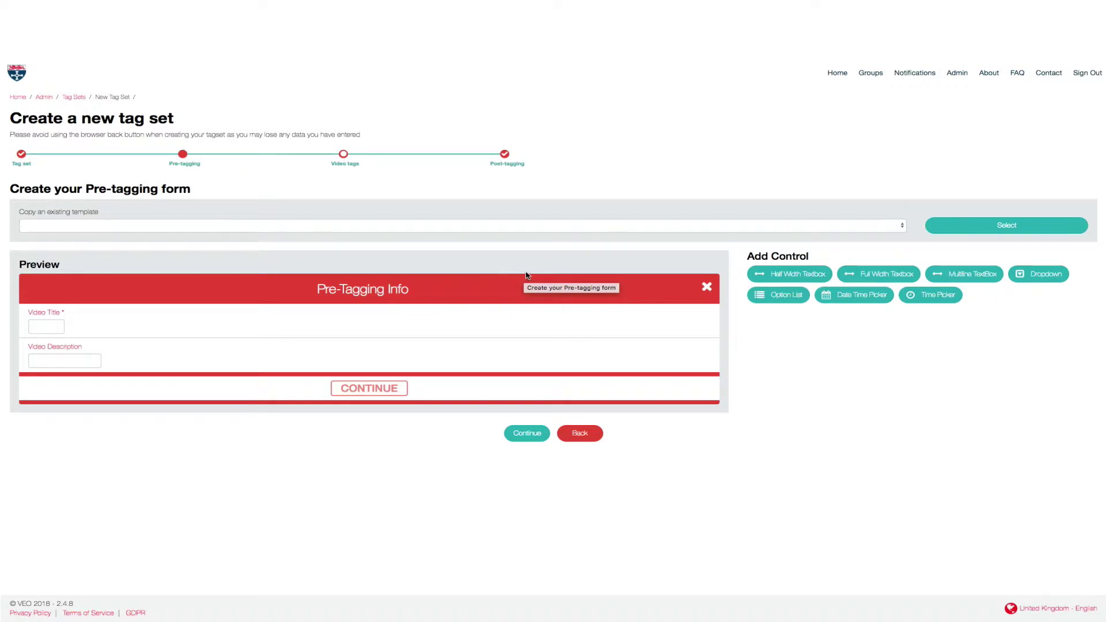
click(105, 227)
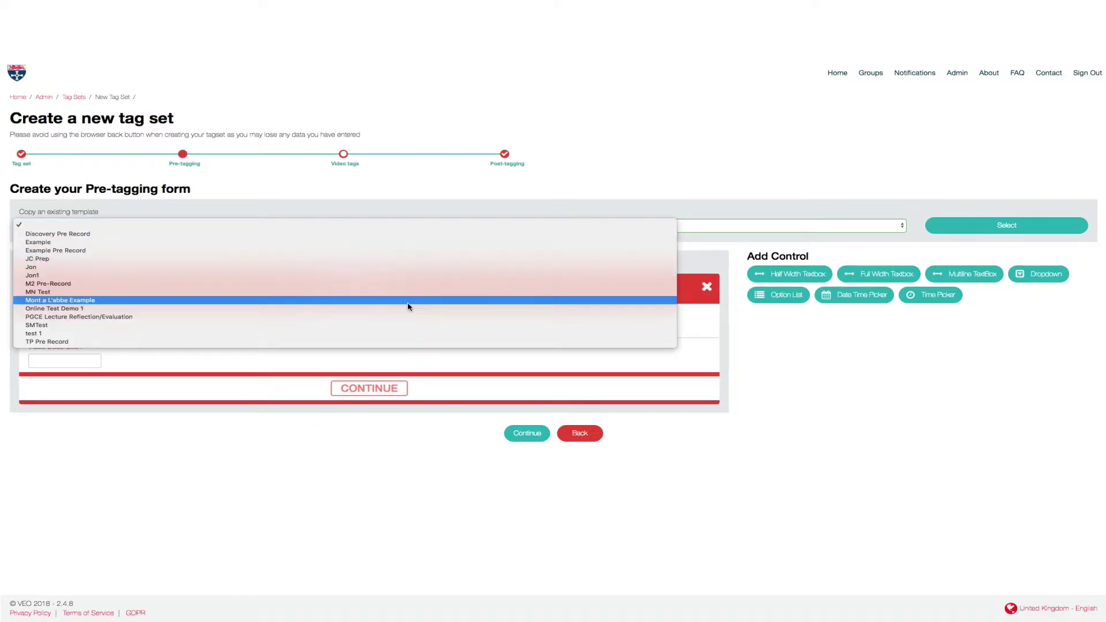
click(753, 352)
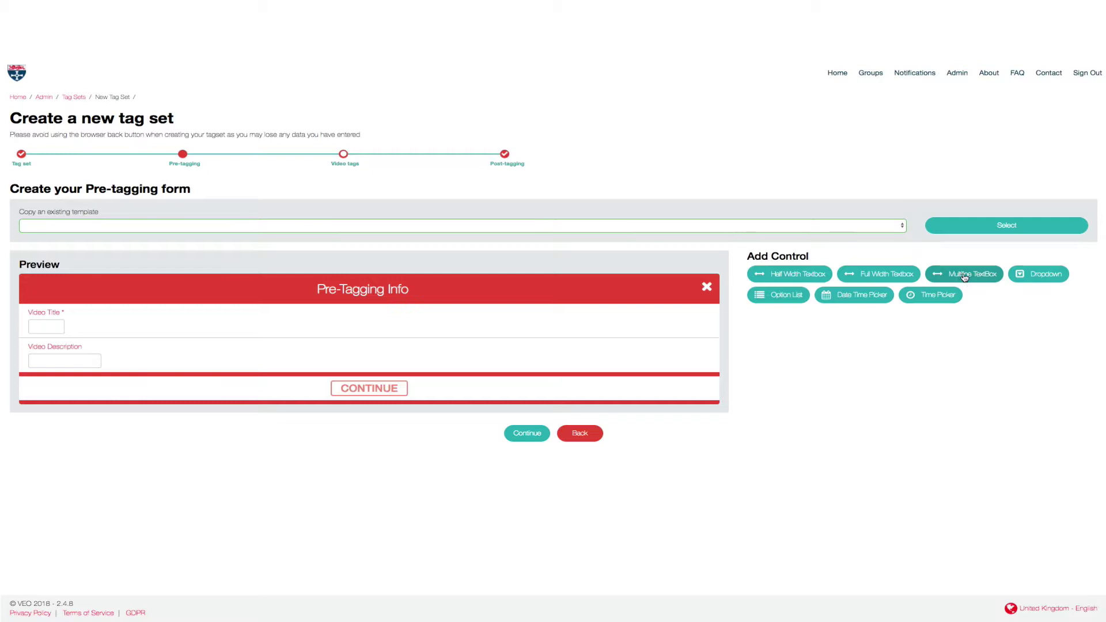
Step: Add a multiline Notes text area to the pre-tagging form
click(965, 275)
click(796, 281)
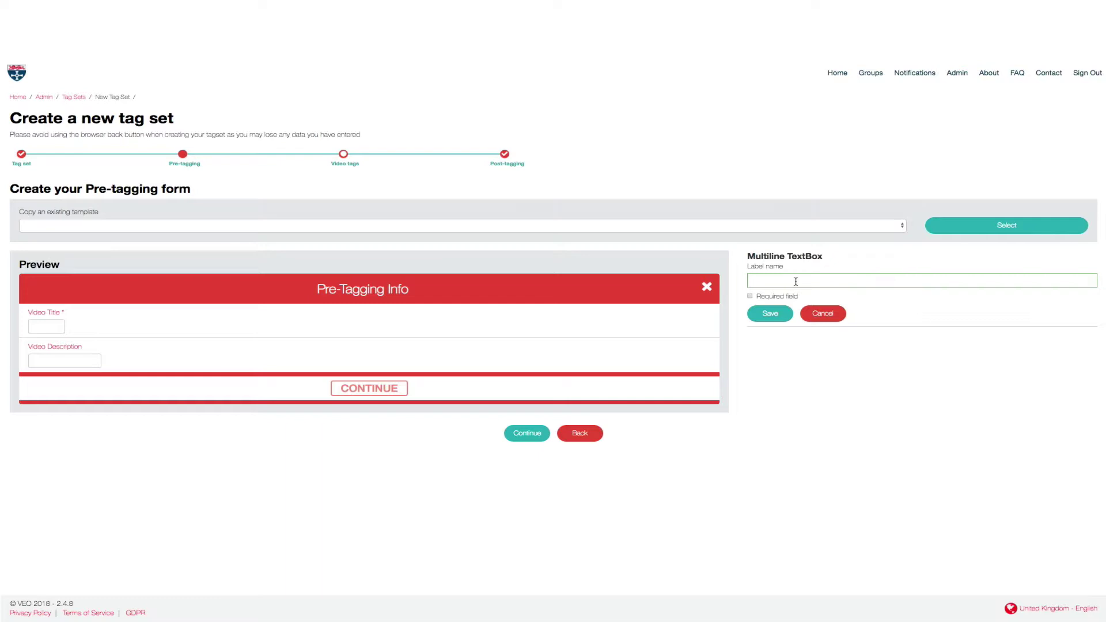
click(772, 315)
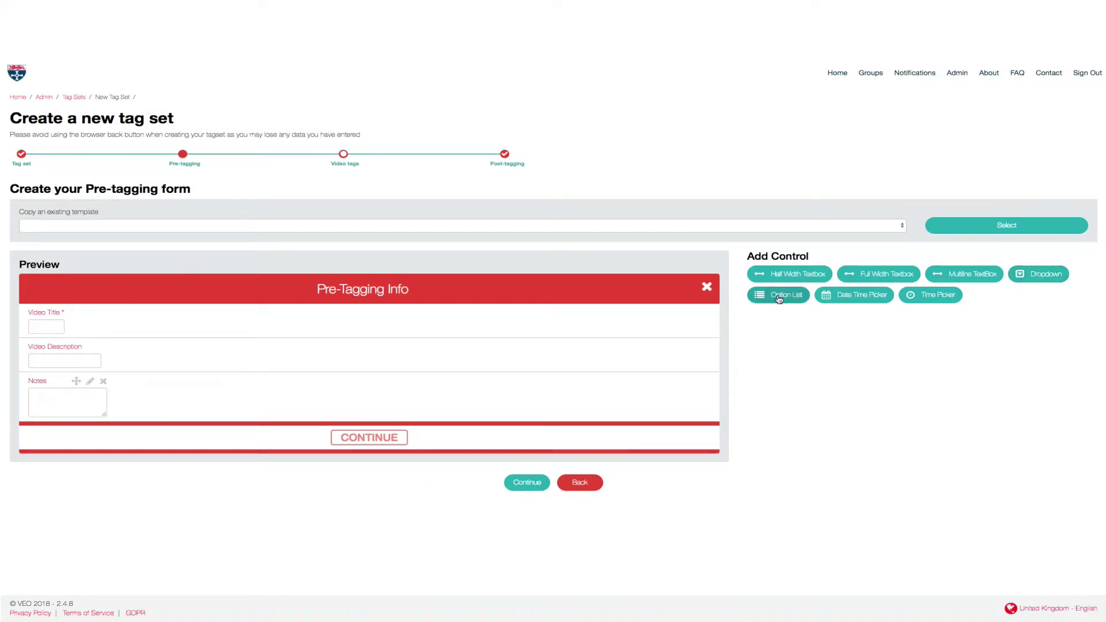
Step: Add a Year Group dropdown with options 7 and 8 to the form
click(1038, 275)
text(Yesr Group)
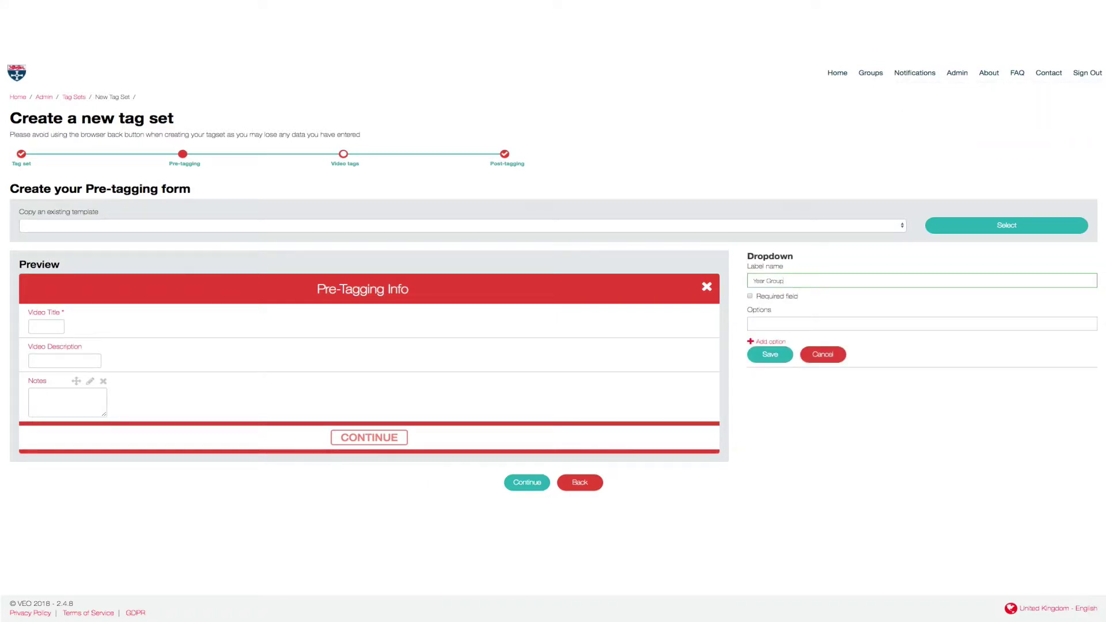
click(780, 322)
text(7)
click(767, 341)
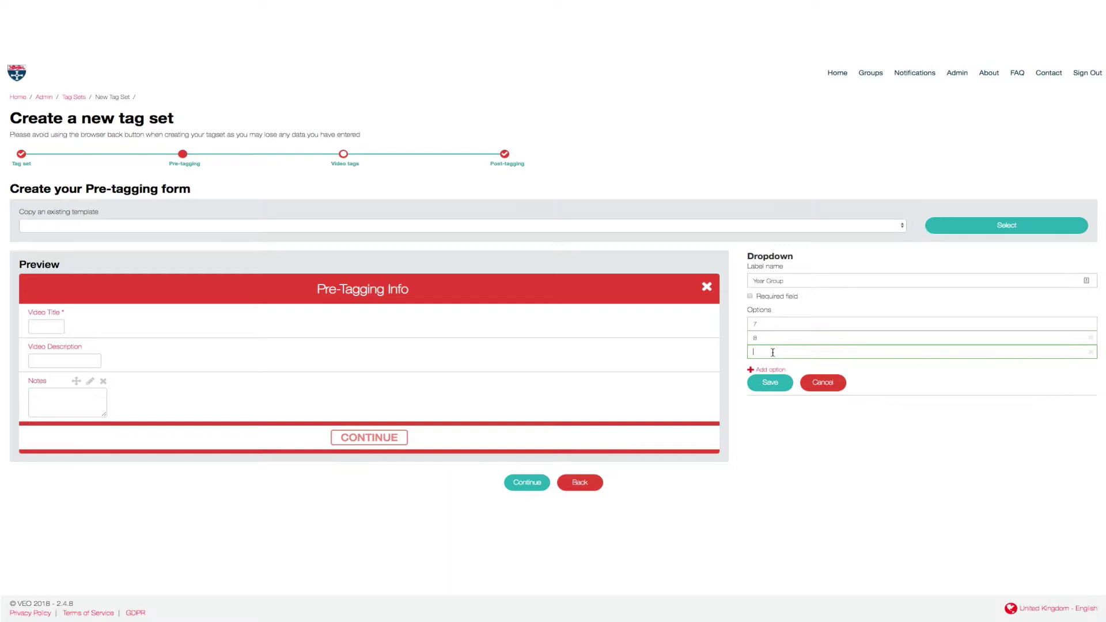
click(771, 383)
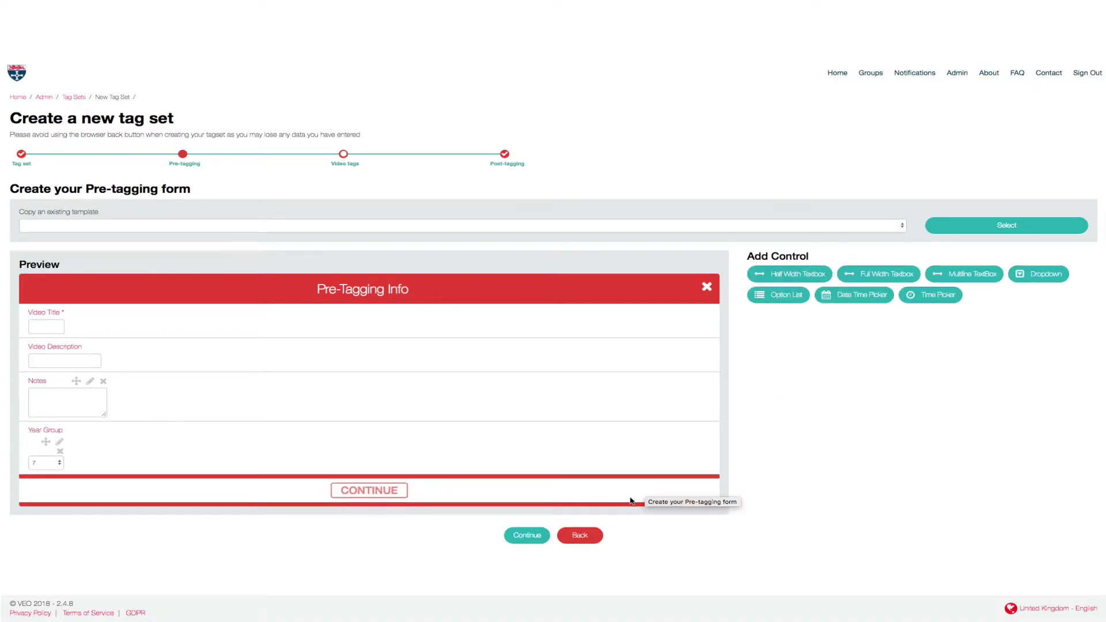
Step: Continue from pre-tagging to the Video tags step
click(529, 536)
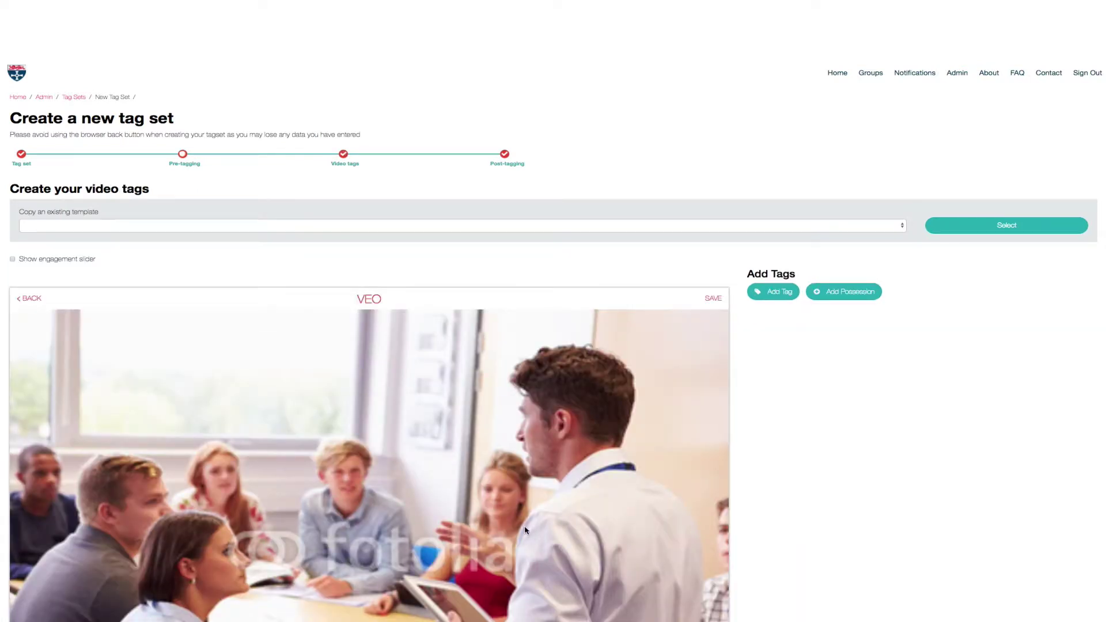
scroll(822, 437, down, 3)
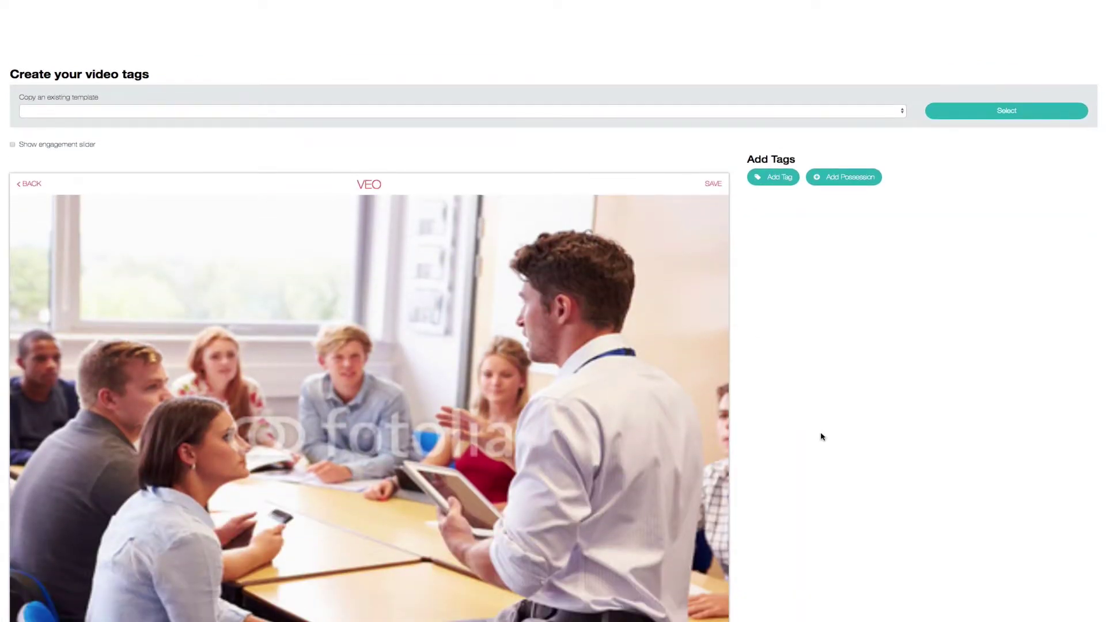
scroll(822, 437, down, 2)
scroll(823, 437, up, 2)
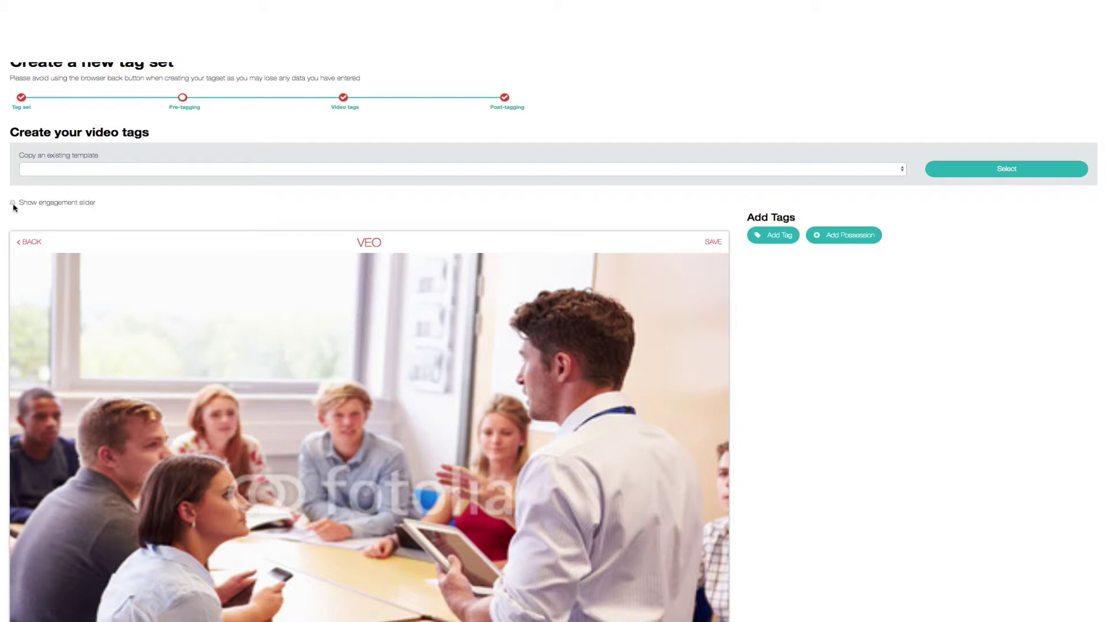
Step: Enable the engagement slider and label it 'Student Engagement'
click(13, 204)
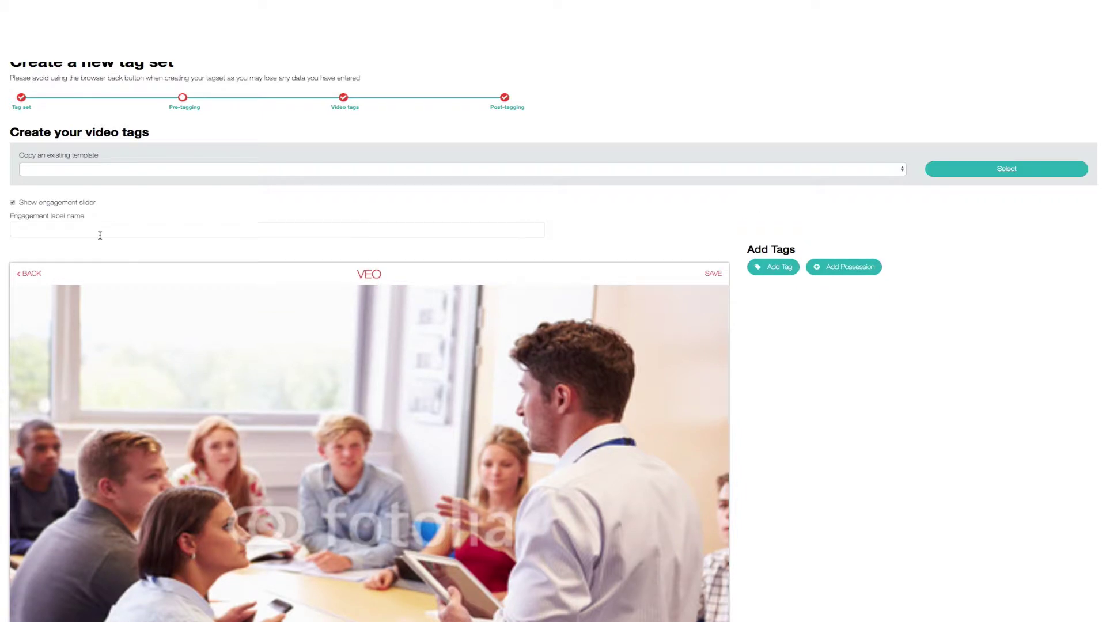
scroll(102, 233, down, 5)
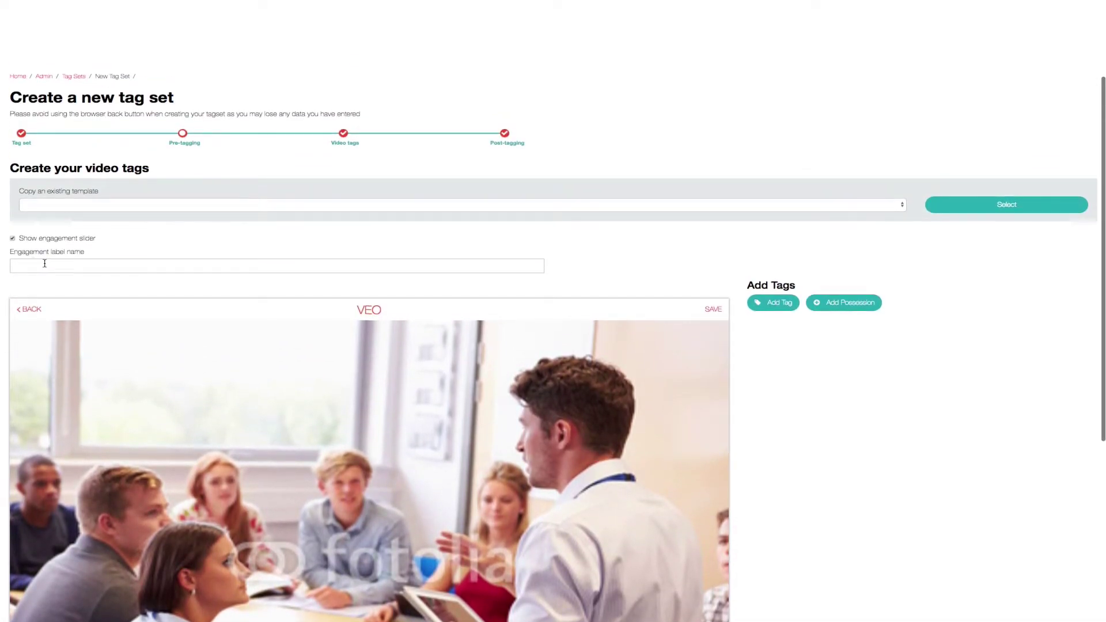
click(45, 263)
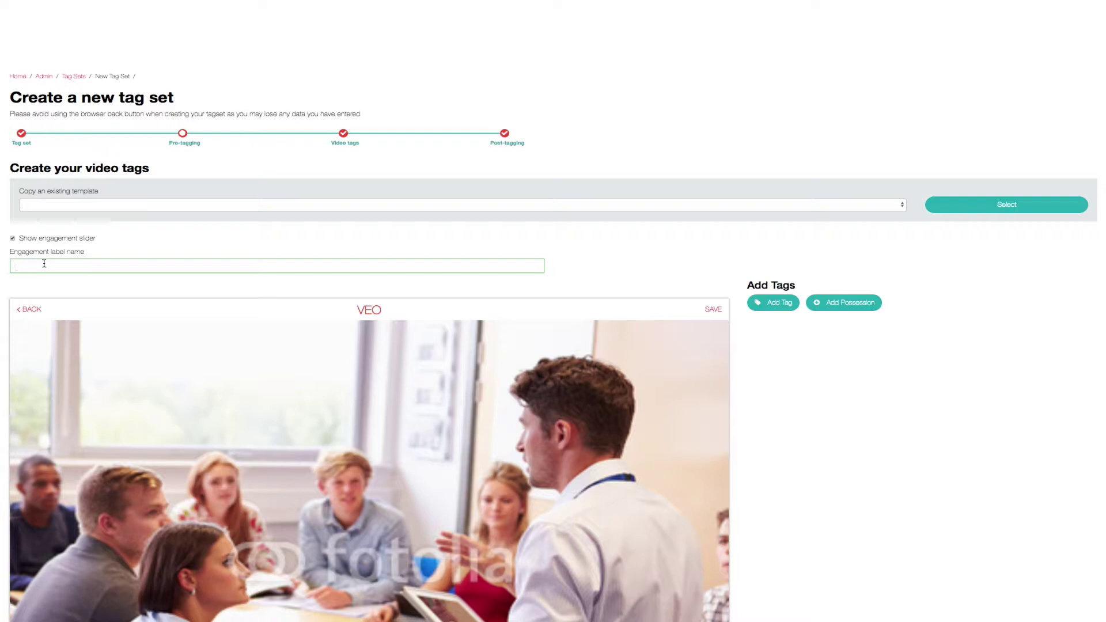
text(Student Engagement)
scroll(764, 321, down, 1)
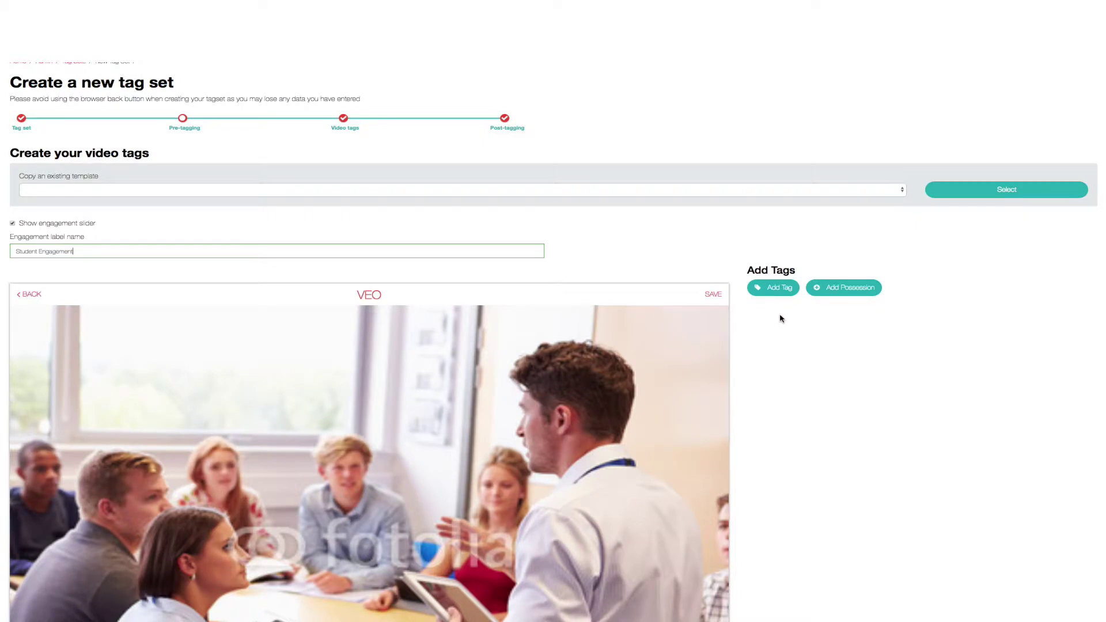
Step: Create a new video tag named Questioning with the question-mark icon
click(775, 293)
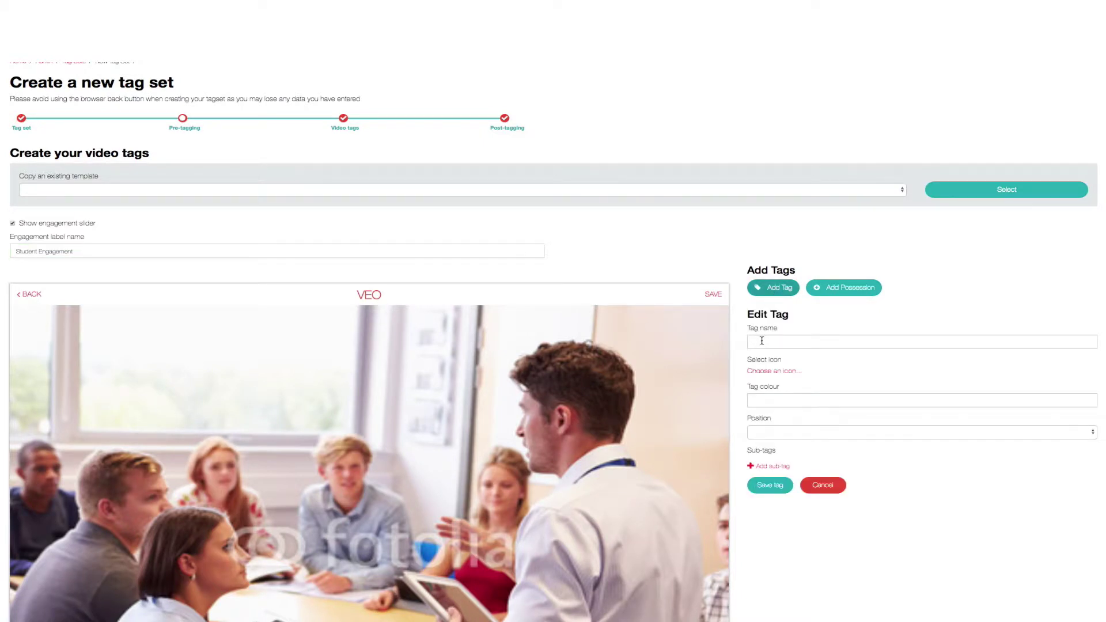
scroll(763, 342, down, 5)
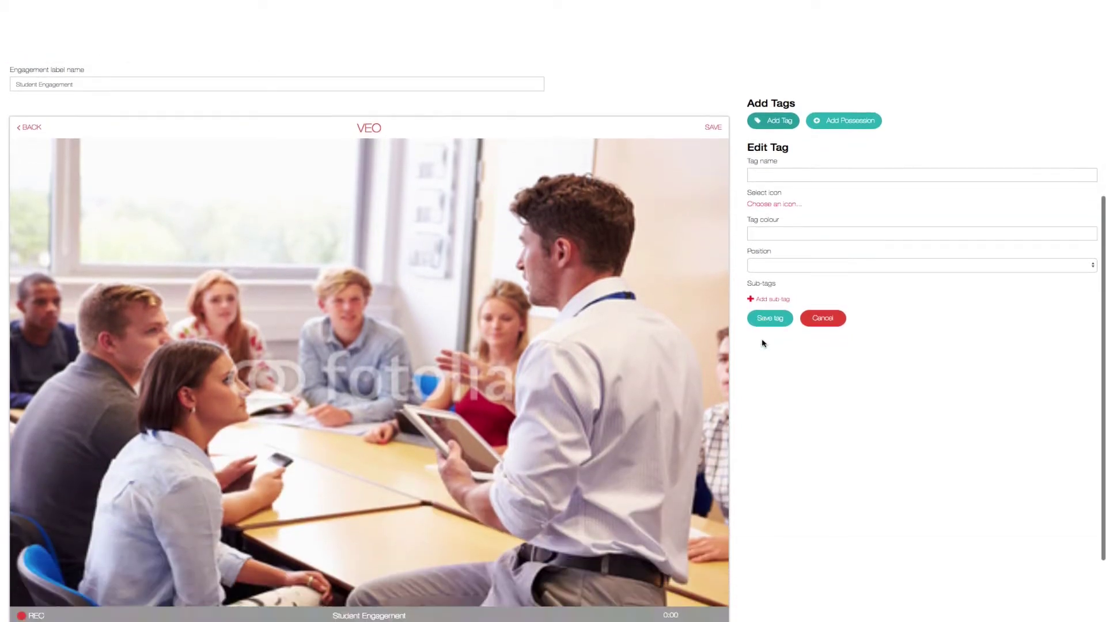
scroll(763, 344, up, 2)
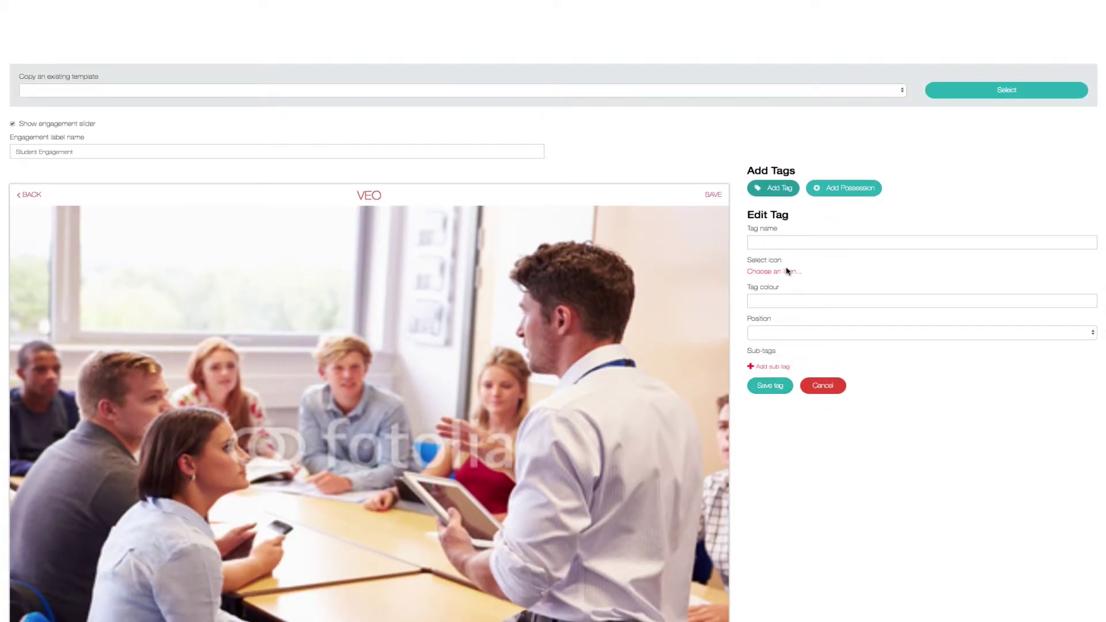
click(773, 244)
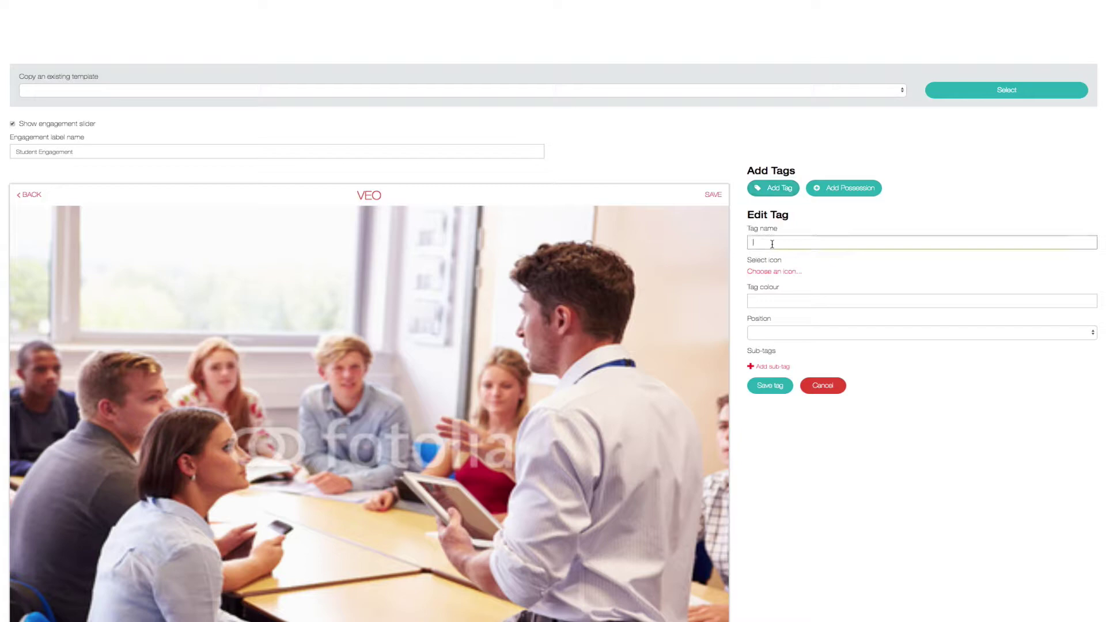
text(Questioning)
click(776, 273)
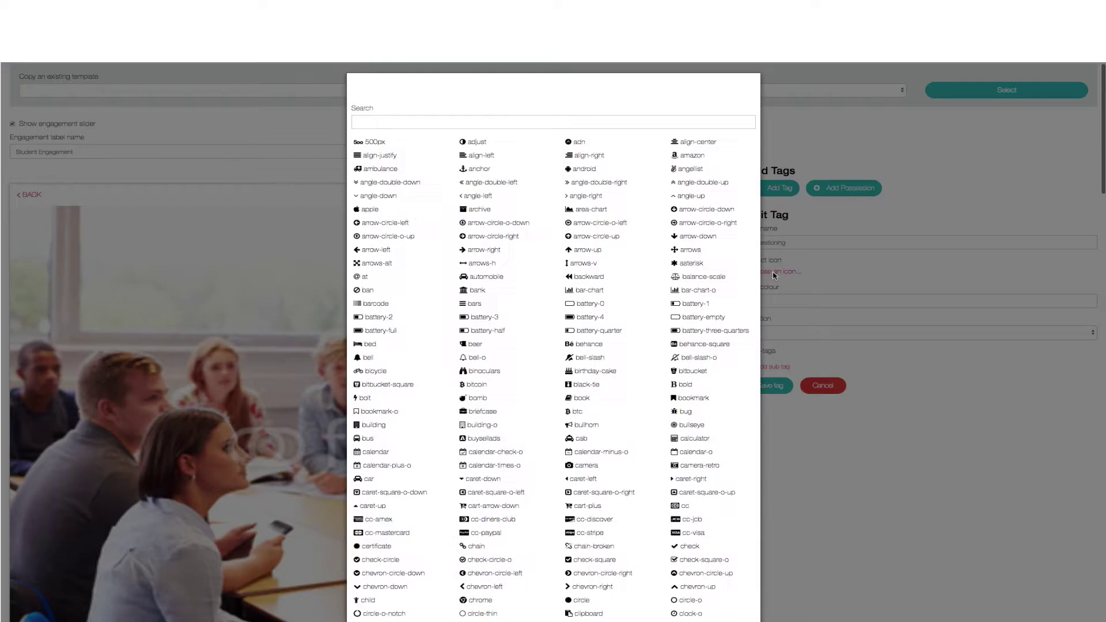
click(395, 124)
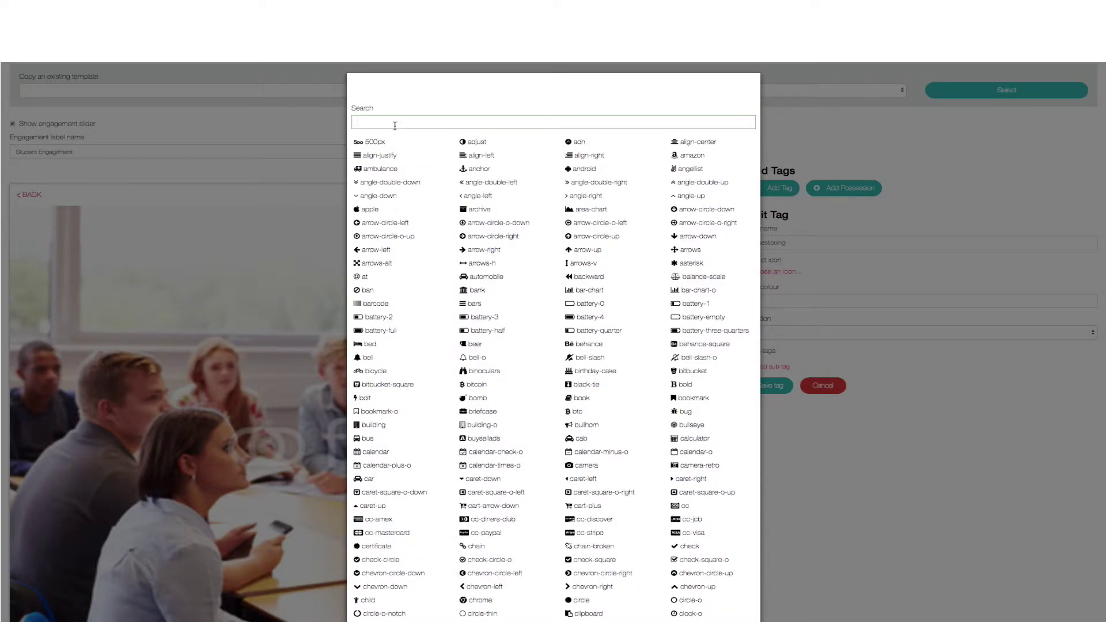
text(question)
click(398, 143)
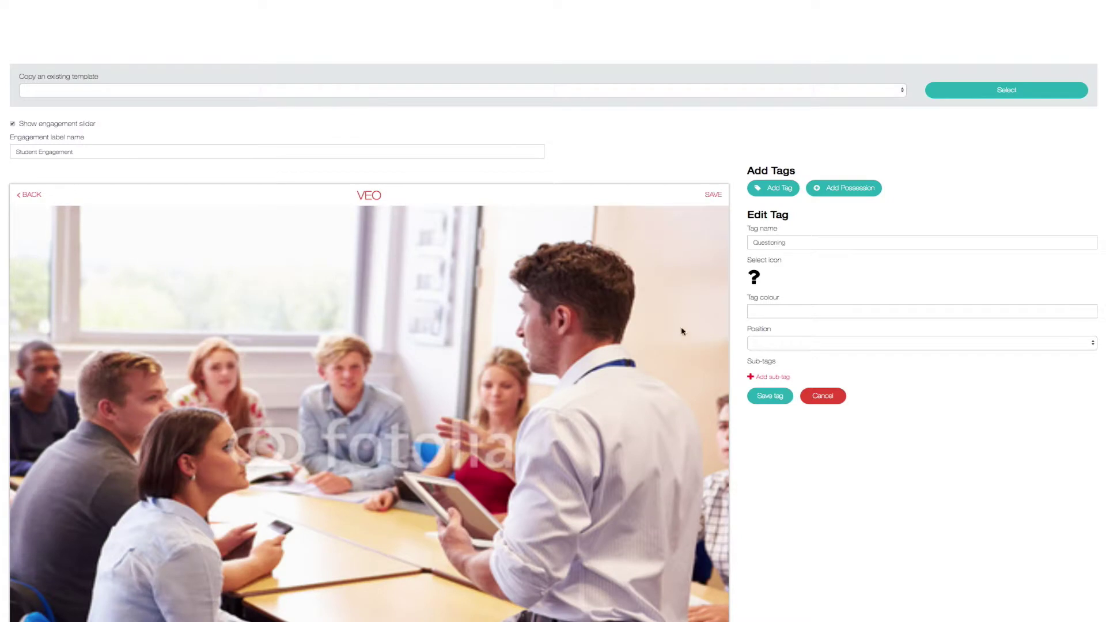
Step: Set the Questioning tag colour to #002175 and its position to Left One
click(768, 316)
drag(767, 343, 796, 344)
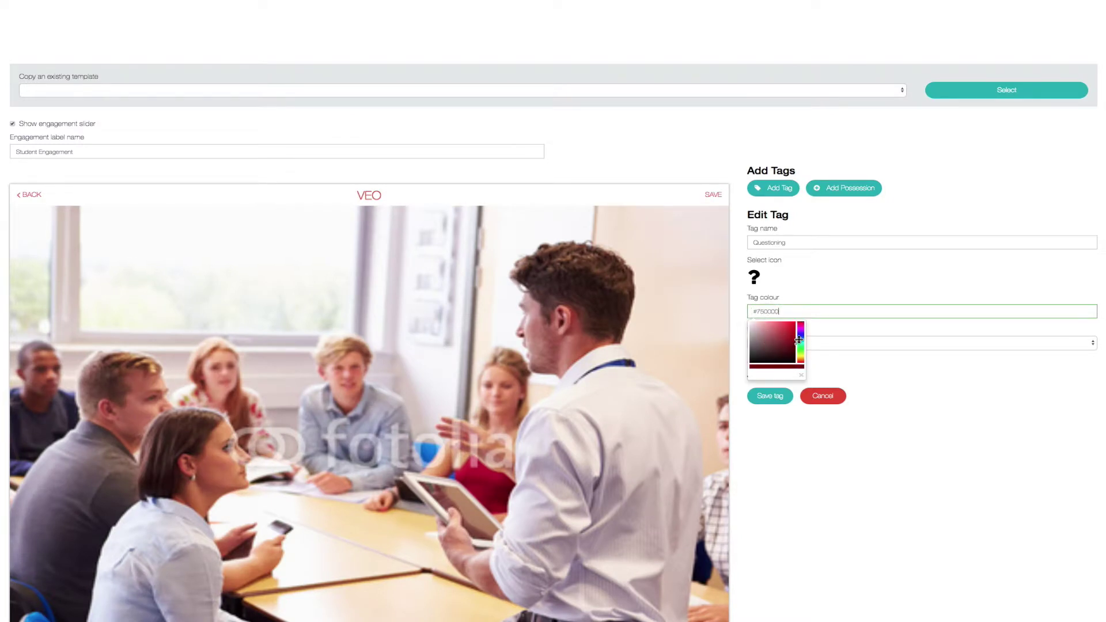
click(802, 338)
click(857, 332)
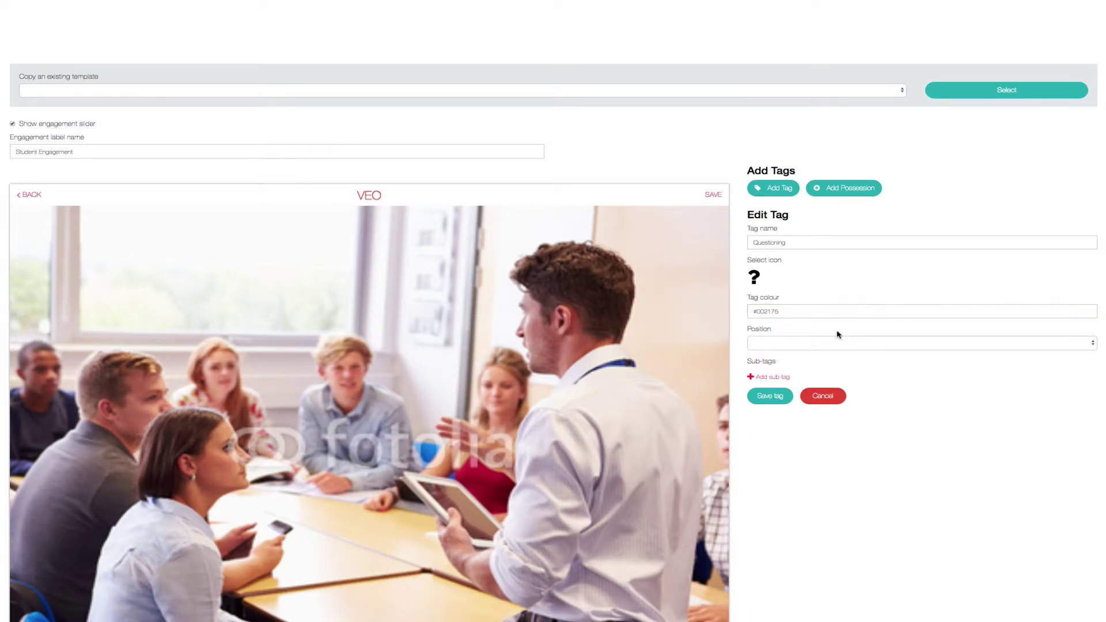
click(761, 346)
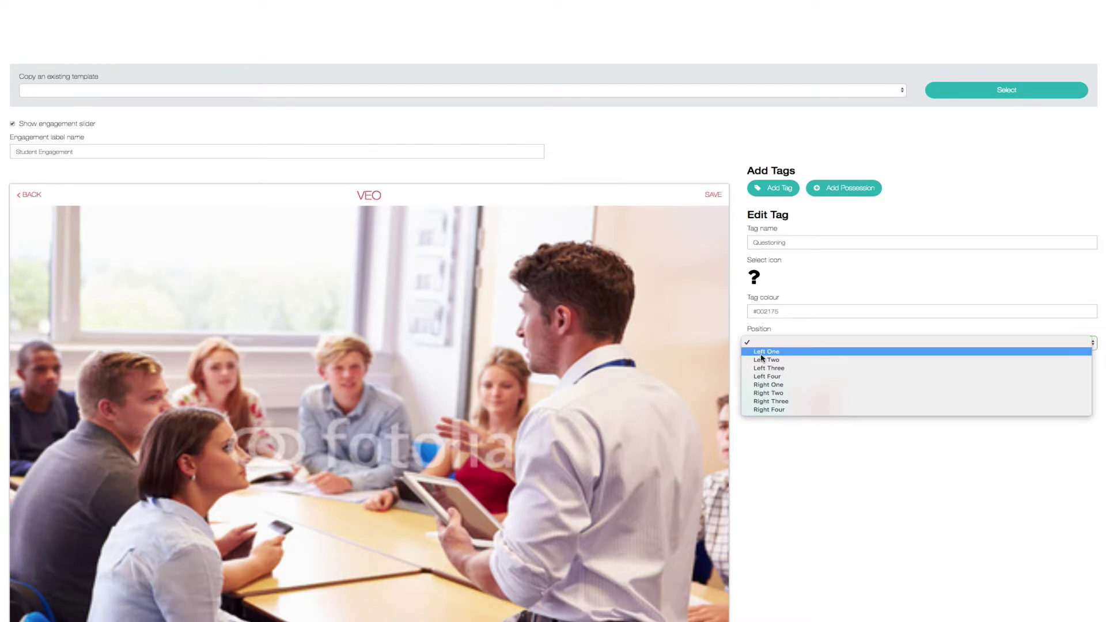
click(765, 353)
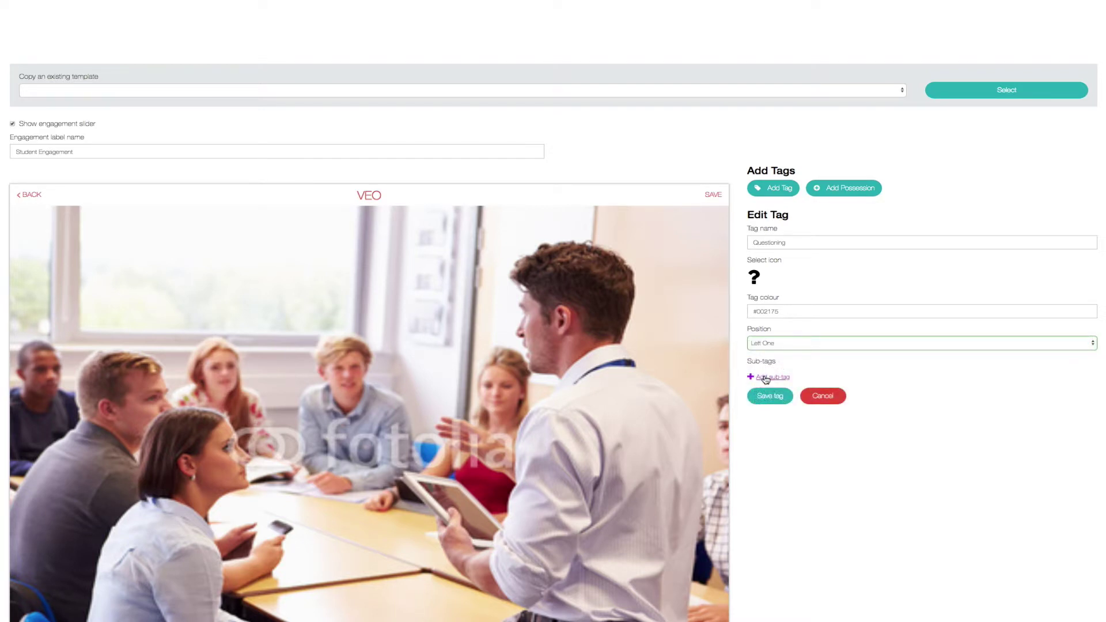
Step: Add sub-tags Open, Closed and Eliciting, and save the Questioning tag
click(767, 378)
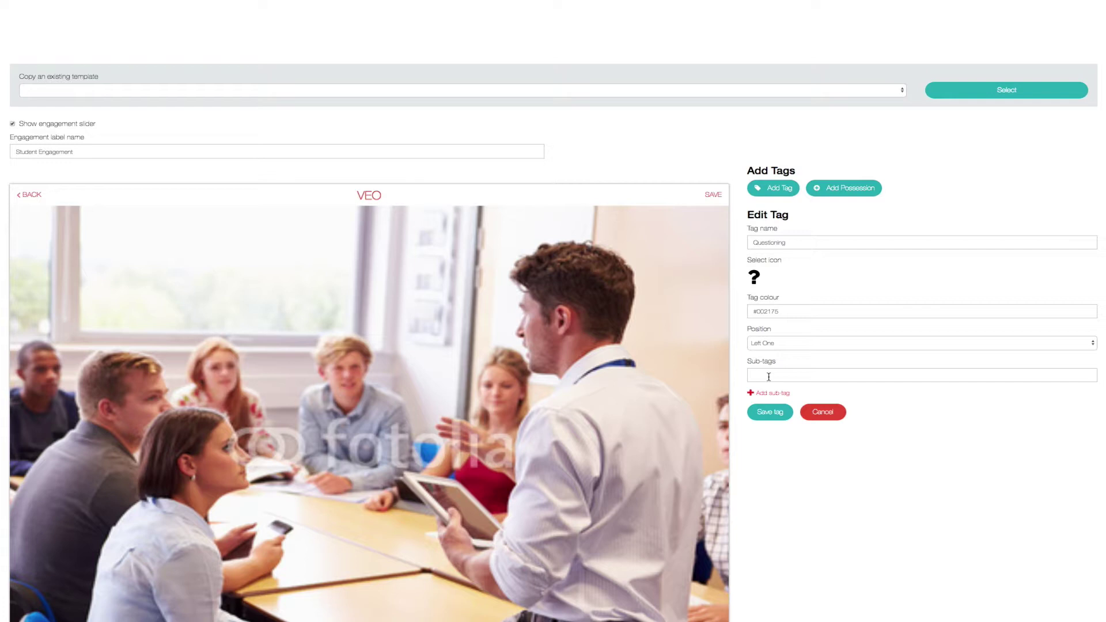
scroll(769, 377, down, 1)
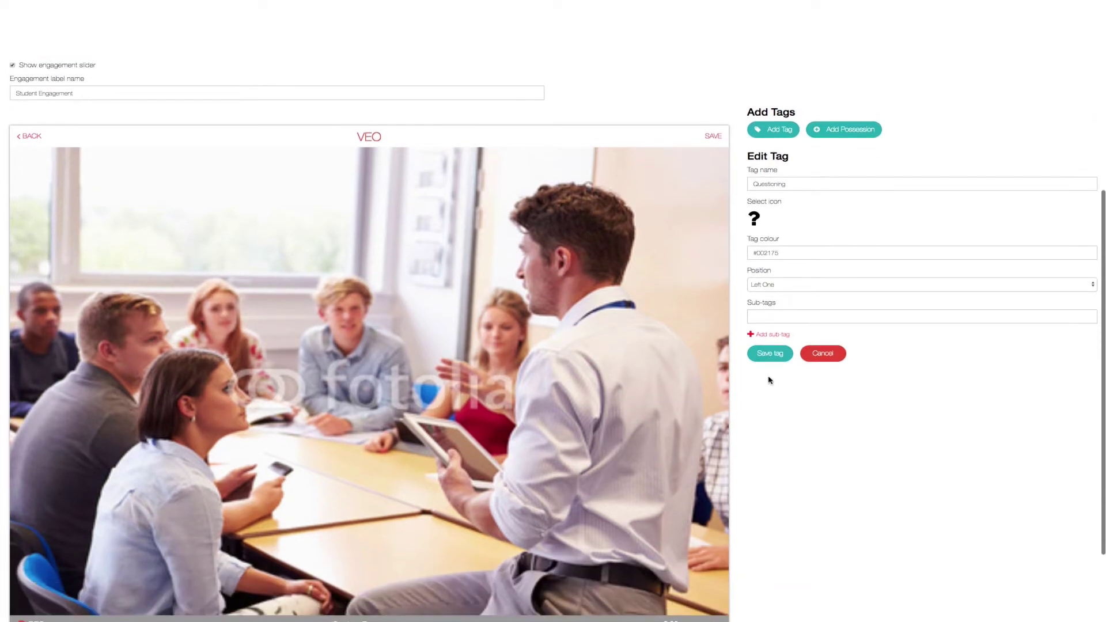
click(769, 318)
text(Op)
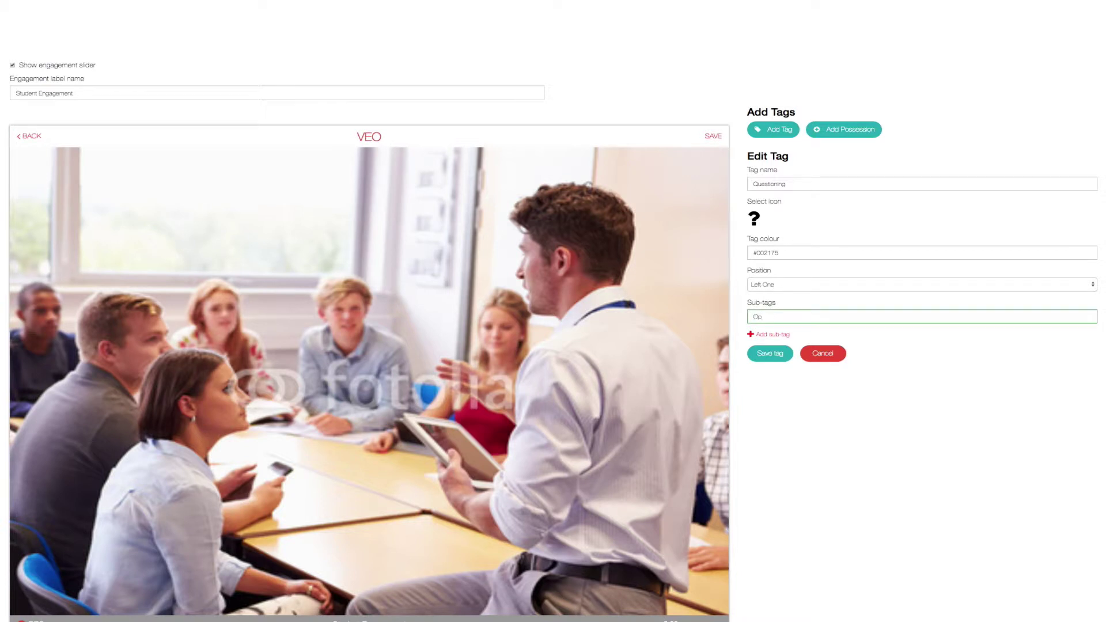
text(en)
click(771, 334)
text(Closed)
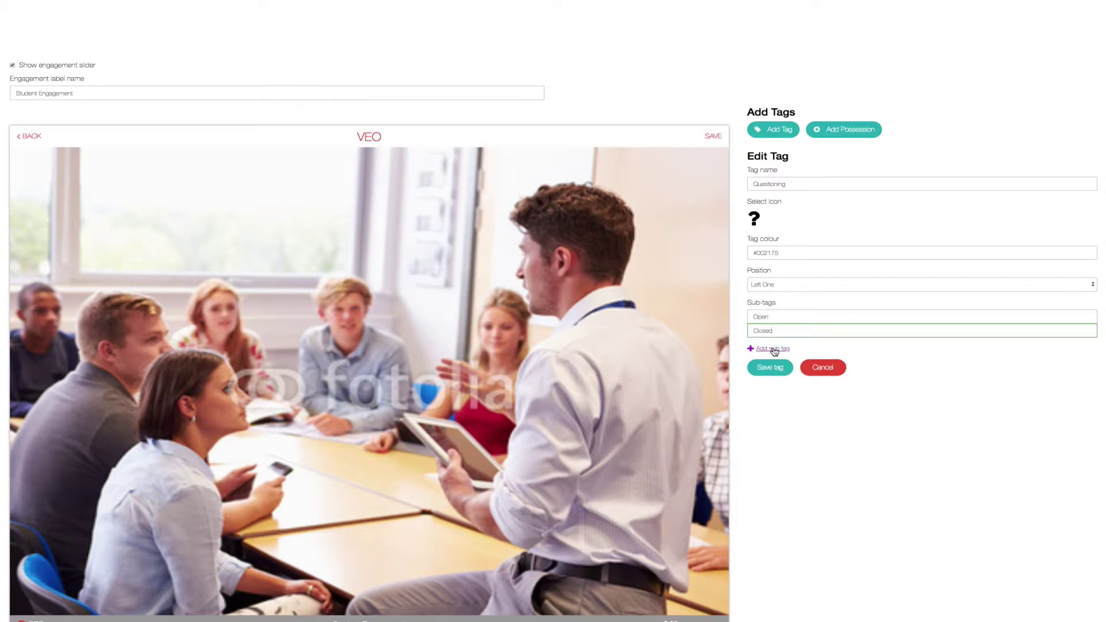
click(772, 349)
text(Eliciting)
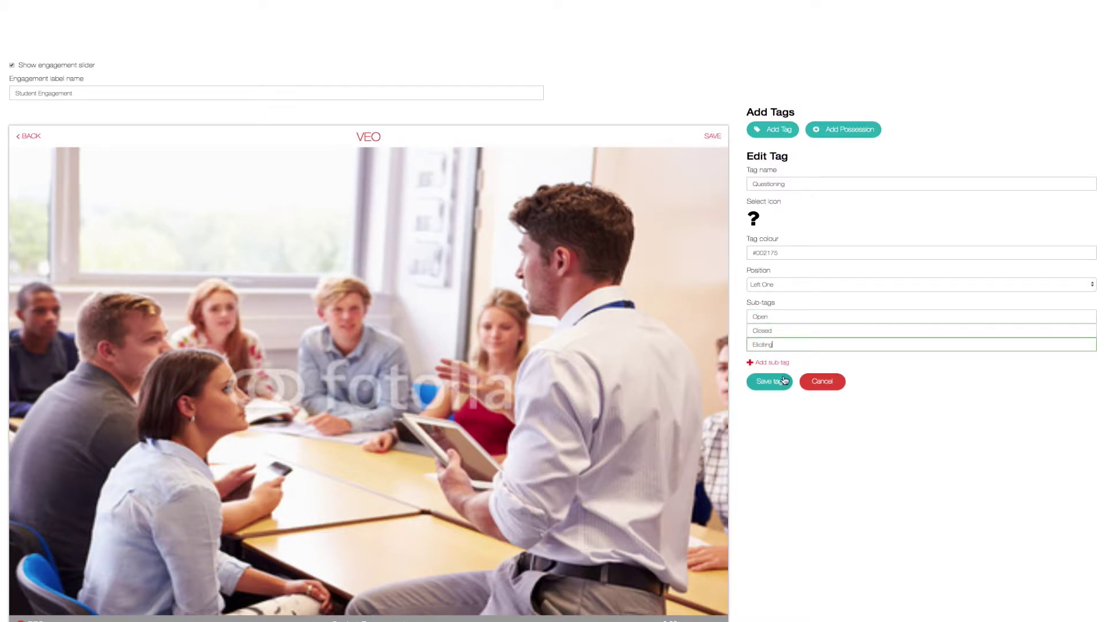
click(776, 385)
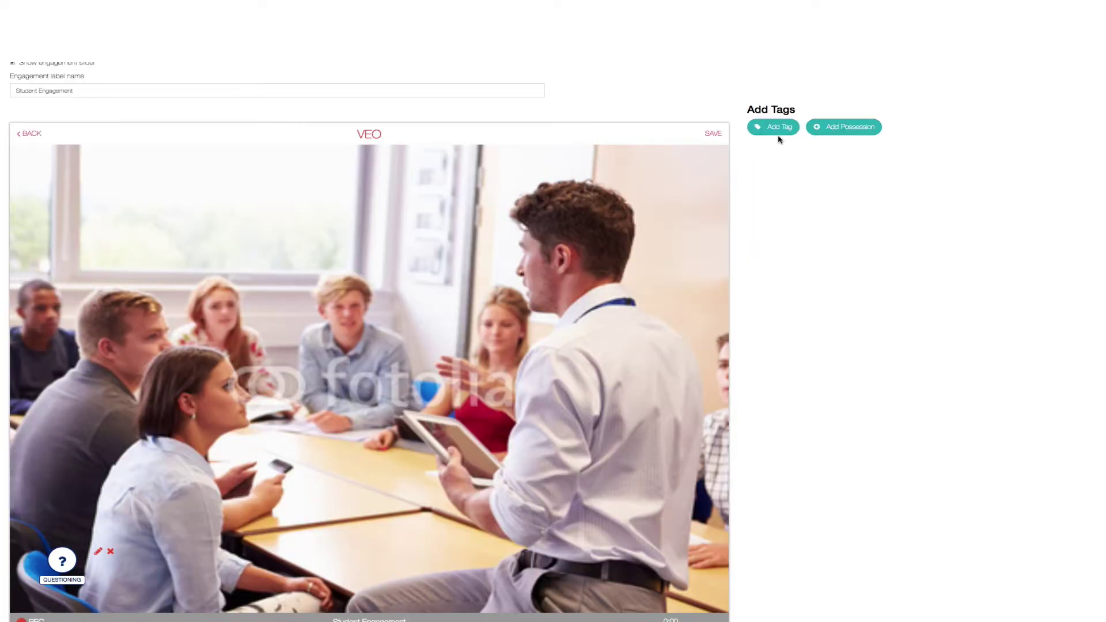
click(845, 130)
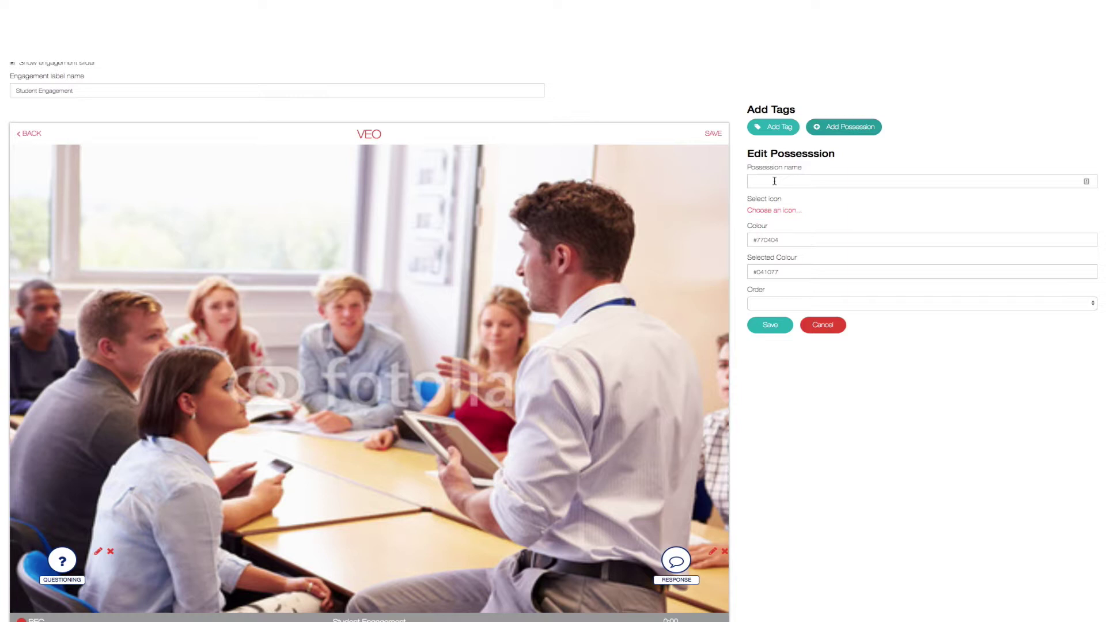
Step: Name the possession Teacher and give it the mortar-board icon
click(776, 181)
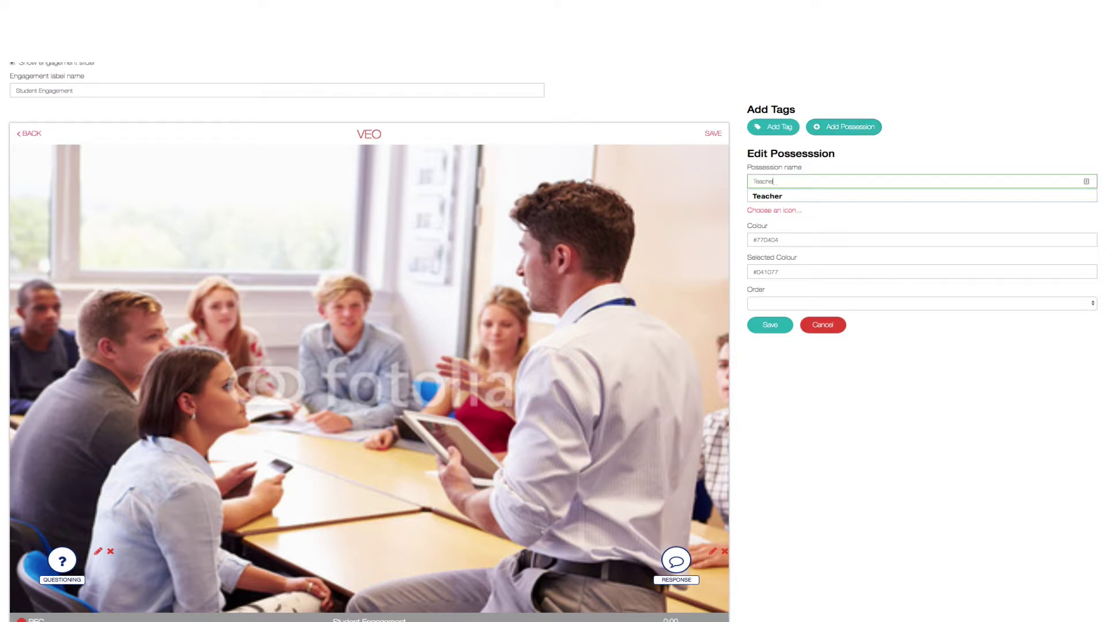
text(r)
click(778, 211)
click(501, 125)
text(Mort)
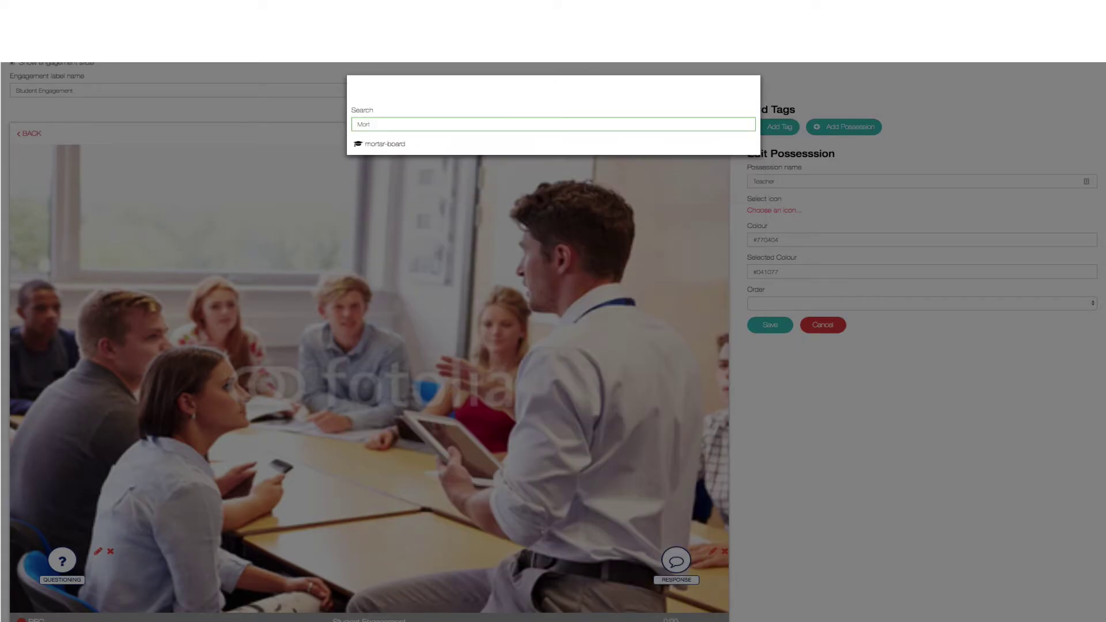
click(385, 143)
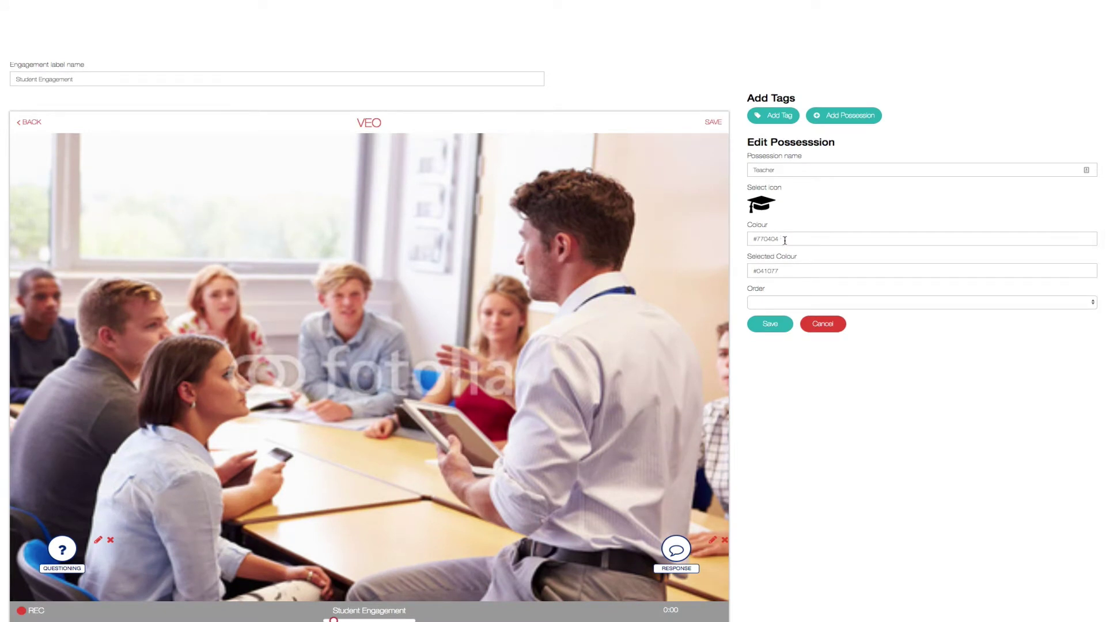
Step: Set colour #ff0000, selected colour #001bff and order 2, then save the Teacher possession
click(782, 241)
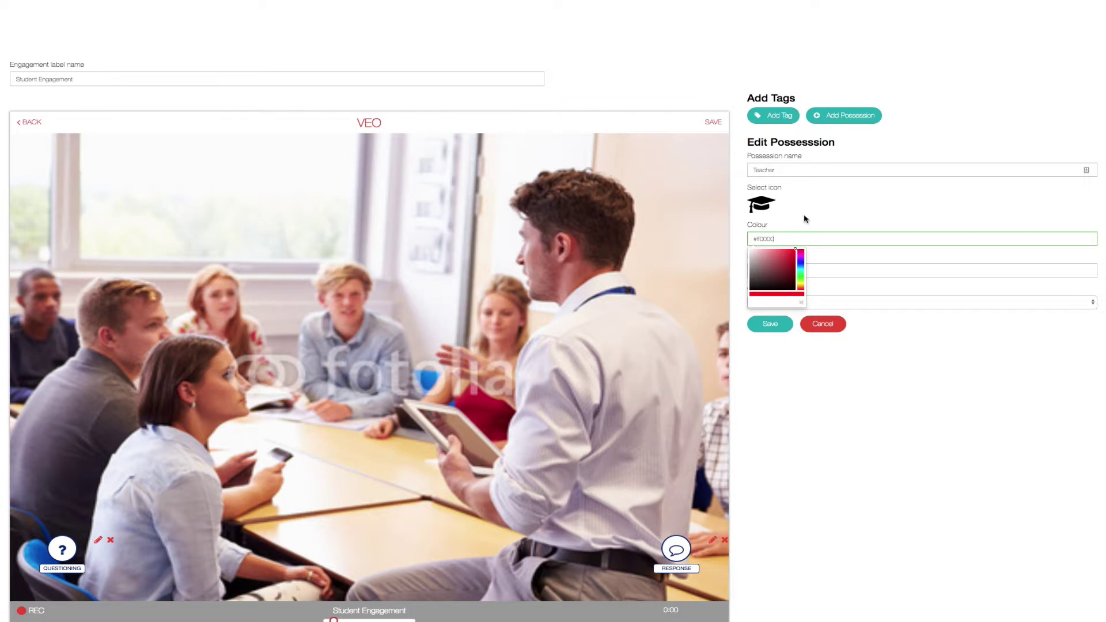
click(806, 218)
click(775, 272)
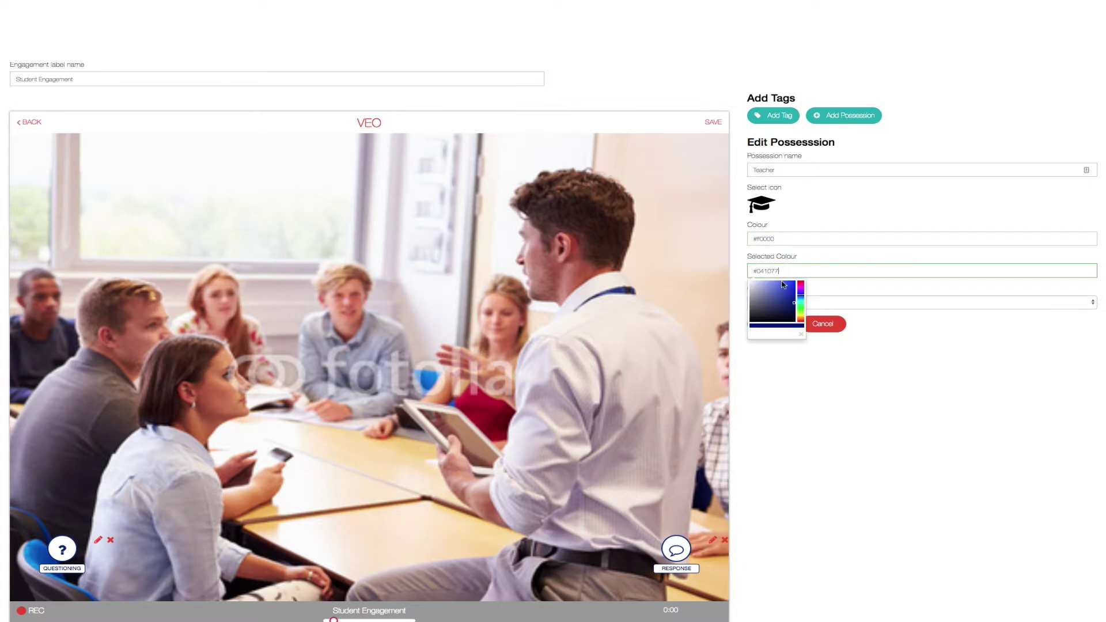
click(842, 289)
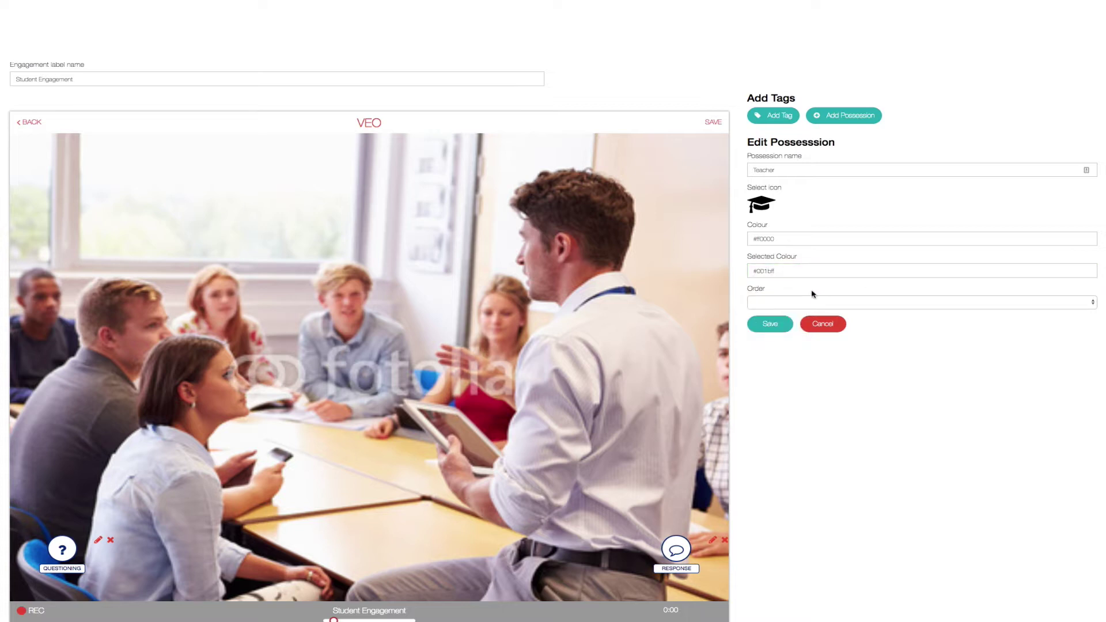
click(770, 305)
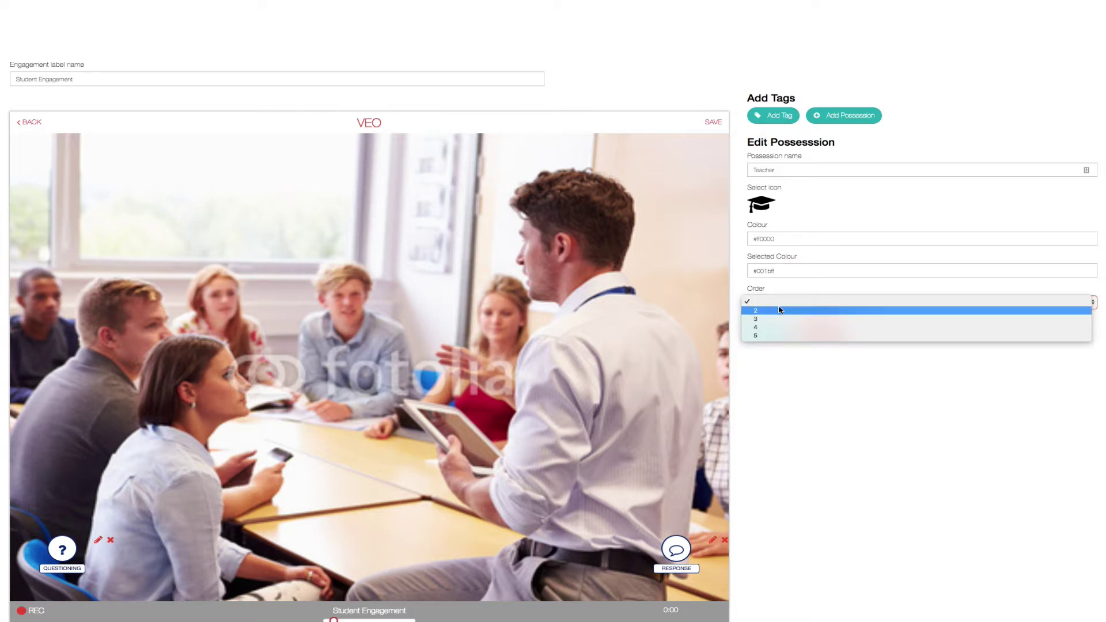
click(760, 312)
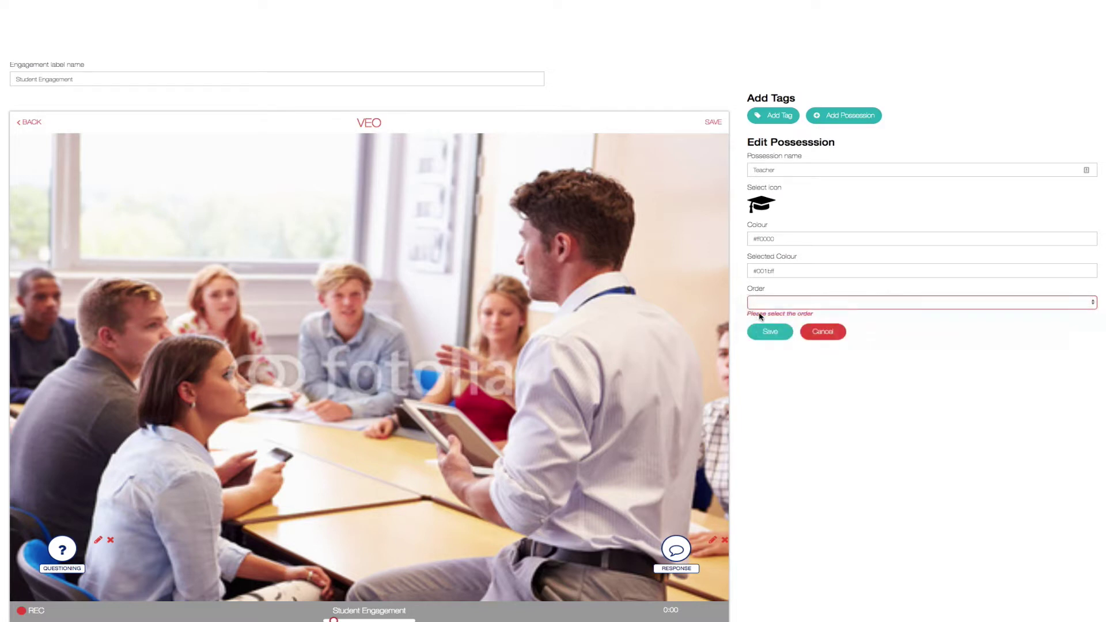
click(770, 326)
Step: Add a None possession with the stop icon and an order value
click(842, 116)
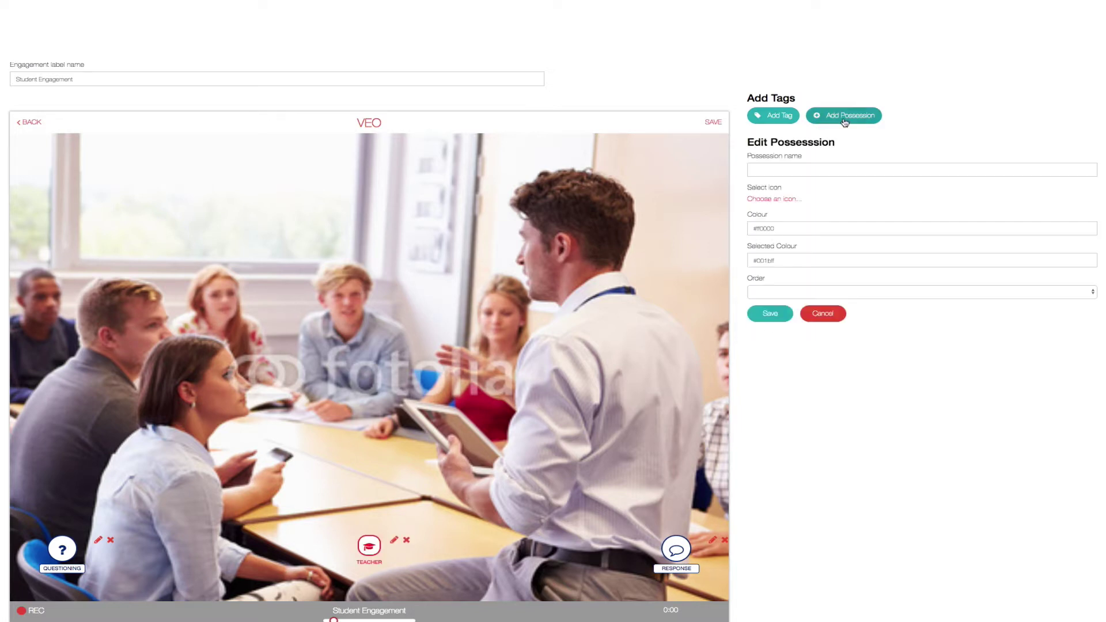
click(772, 293)
click(771, 293)
click(770, 168)
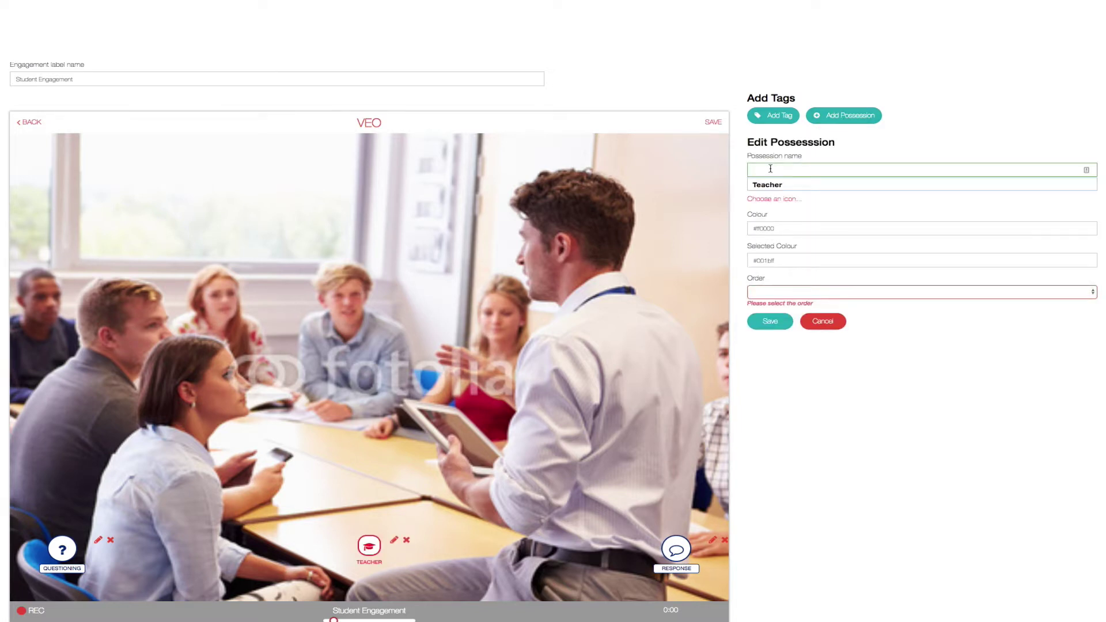
text(None)
click(775, 198)
text(Stop)
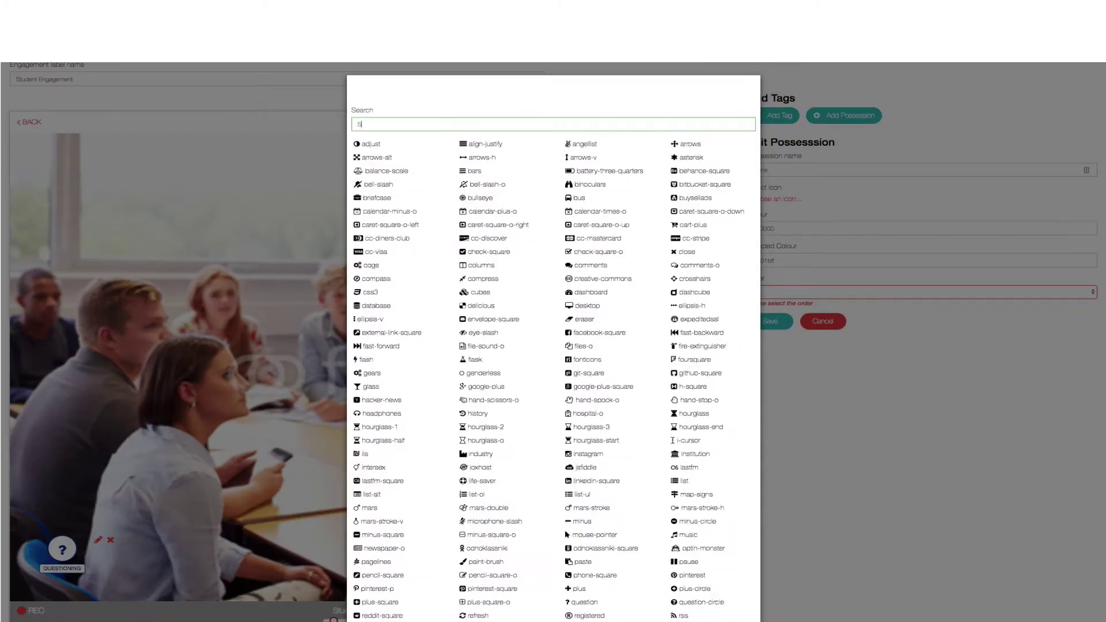
click(511, 151)
click(772, 302)
click(761, 314)
Step: Add an Individual possession with the person (user) icon and a display order
click(769, 327)
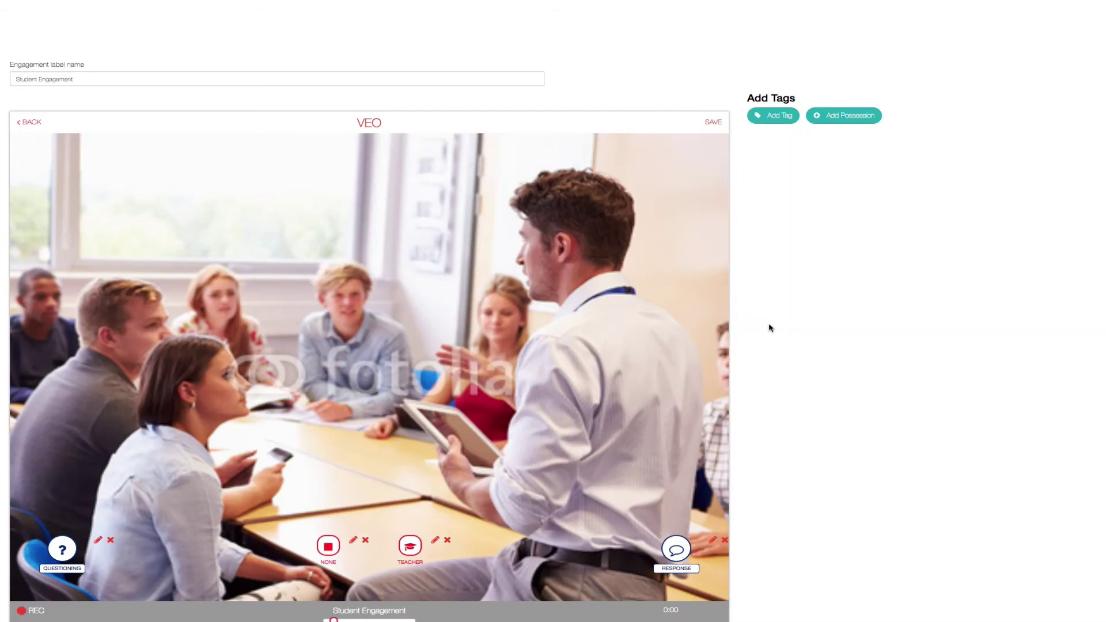
click(839, 117)
click(790, 170)
scroll(790, 169, down, 1)
text(Pupo)
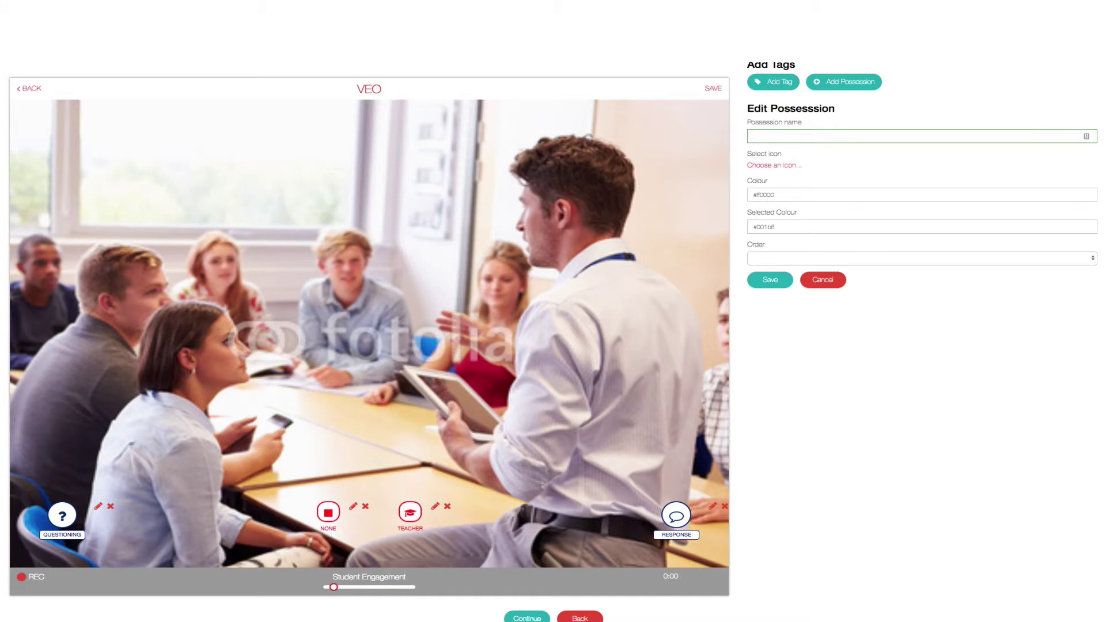
text(l)
click(778, 166)
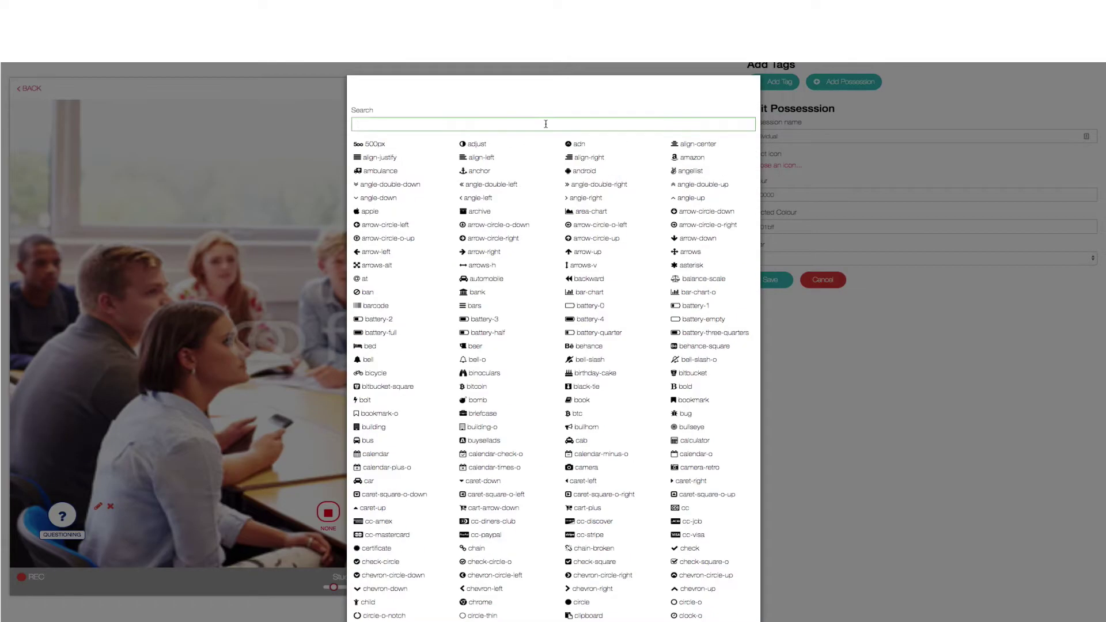
text(user)
click(366, 143)
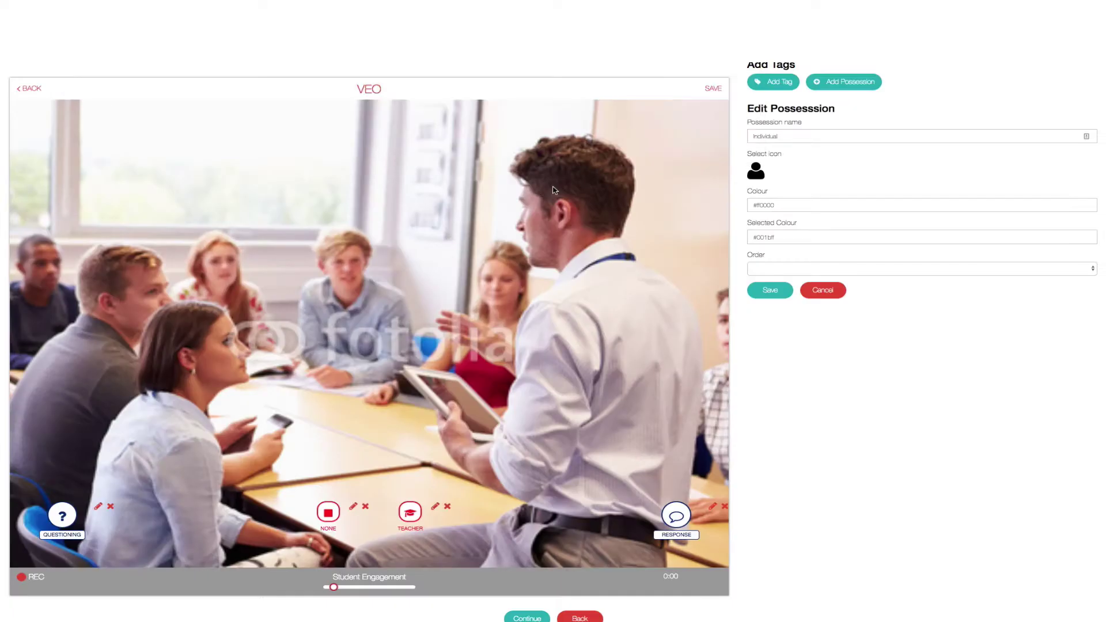
click(772, 258)
click(758, 282)
click(770, 280)
Step: Add a Group possession with the group icon
click(844, 81)
scroll(778, 144, down, 2)
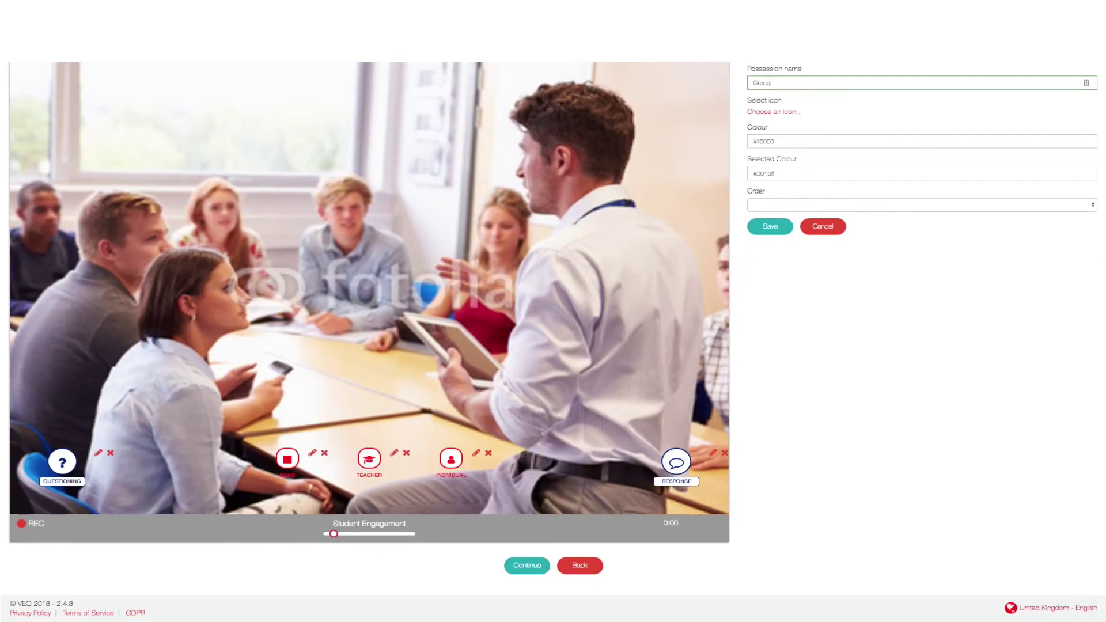
click(778, 111)
text(group)
click(369, 144)
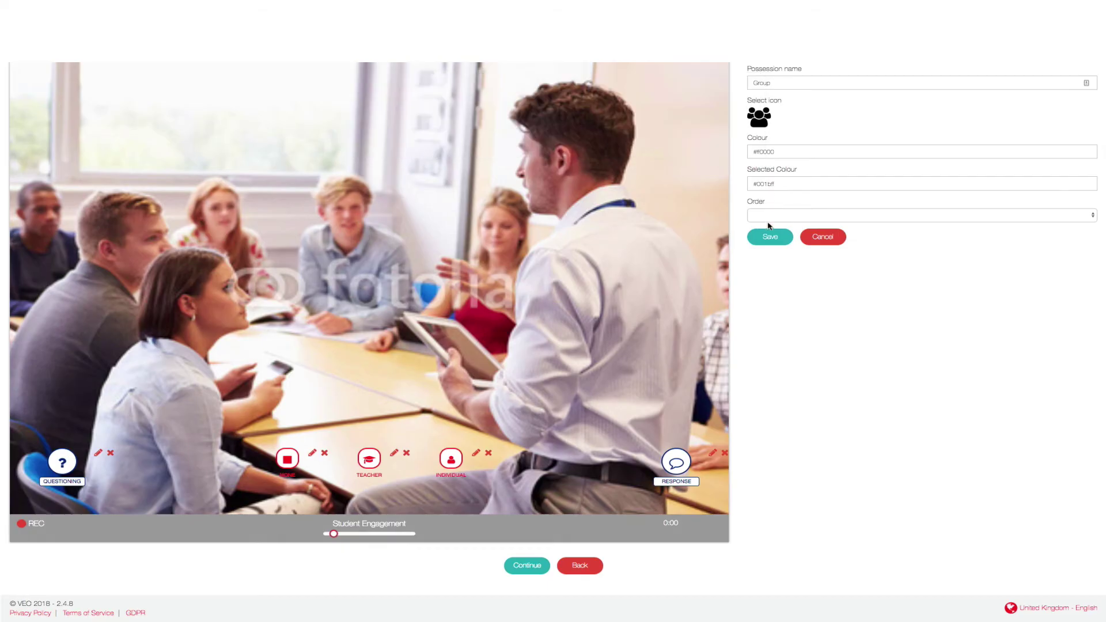
click(769, 234)
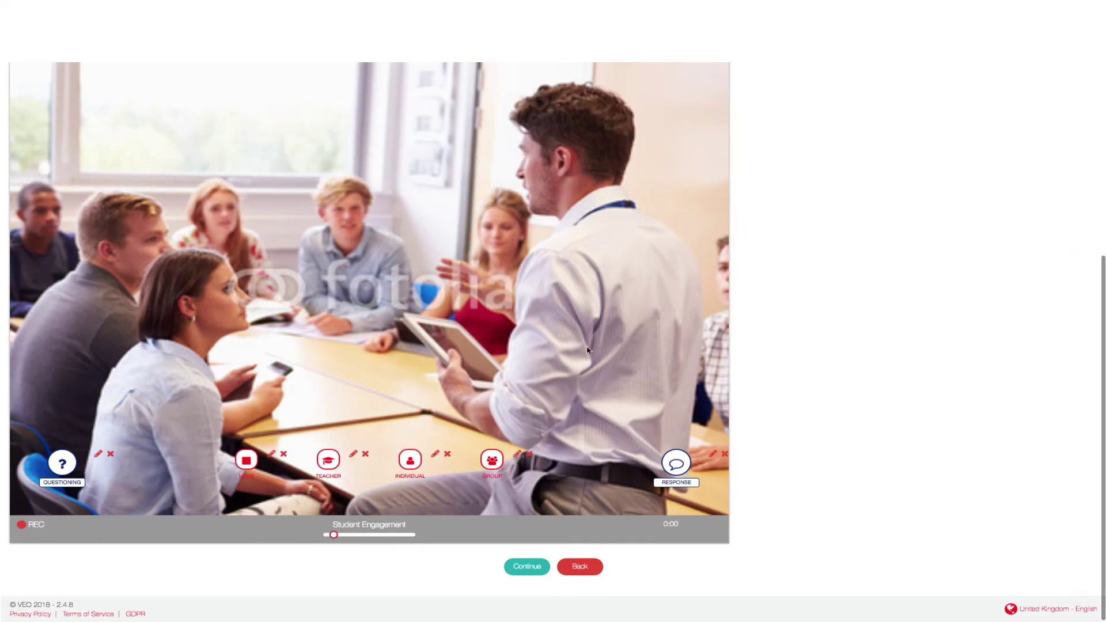
Step: Continue past the video editor to the empty Post-Tagging Info form
click(527, 567)
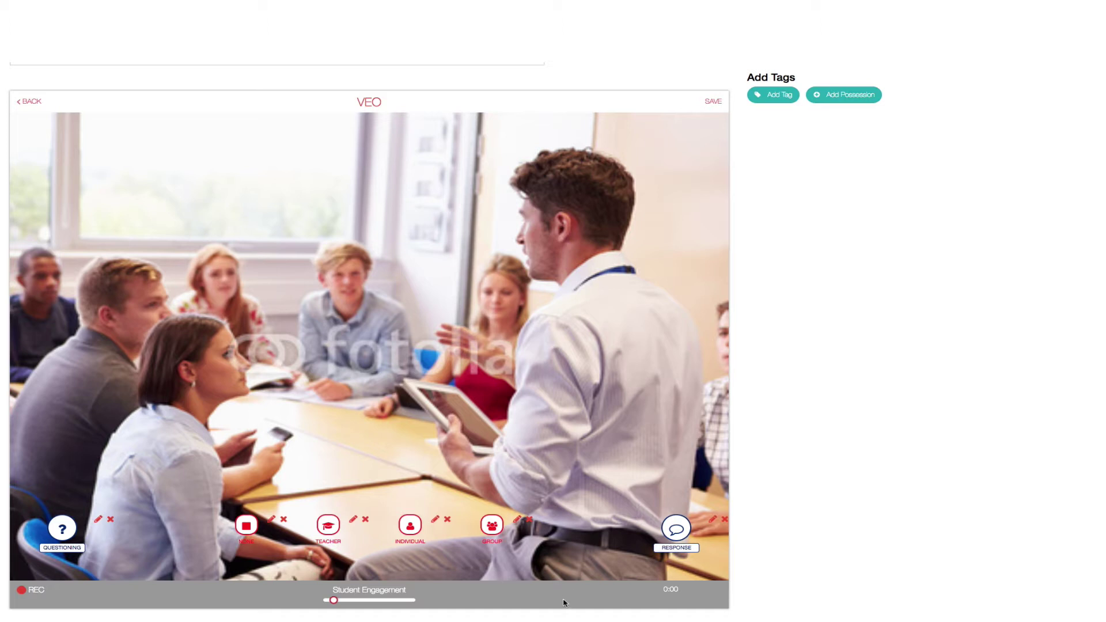
scroll(529, 545, down, 2)
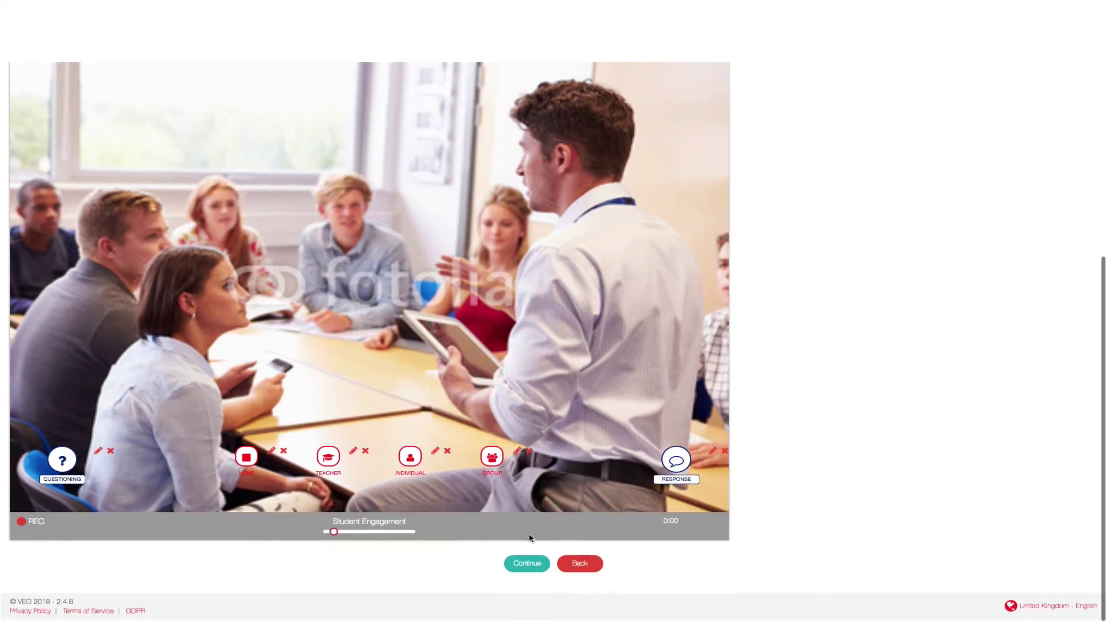
click(534, 568)
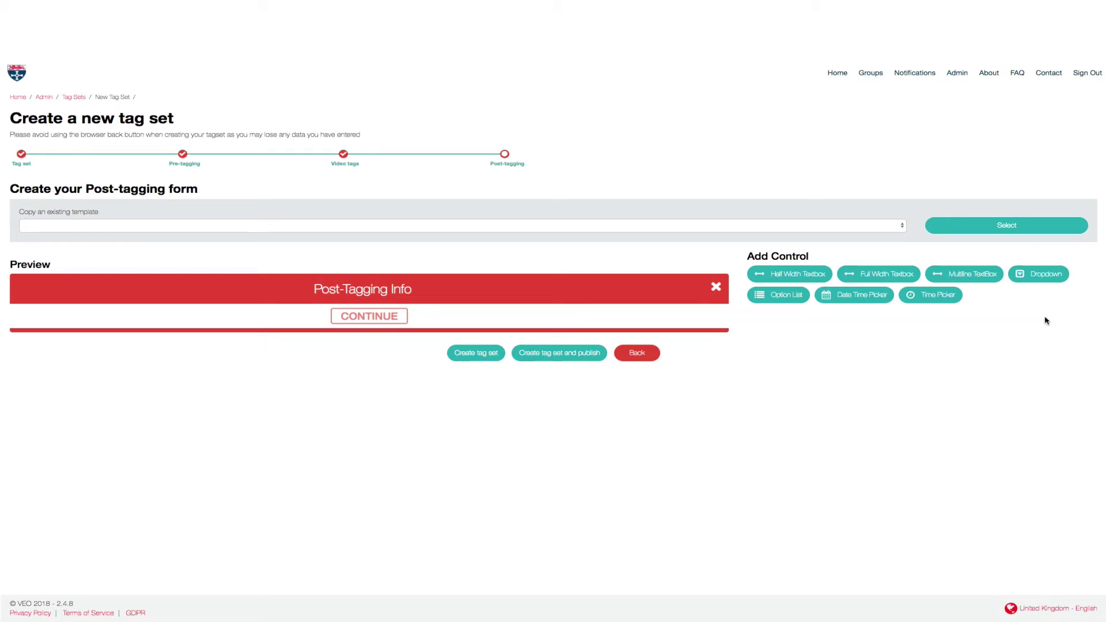
Step: Add a multiline Notes box to the post-tagging form
click(973, 274)
click(760, 280)
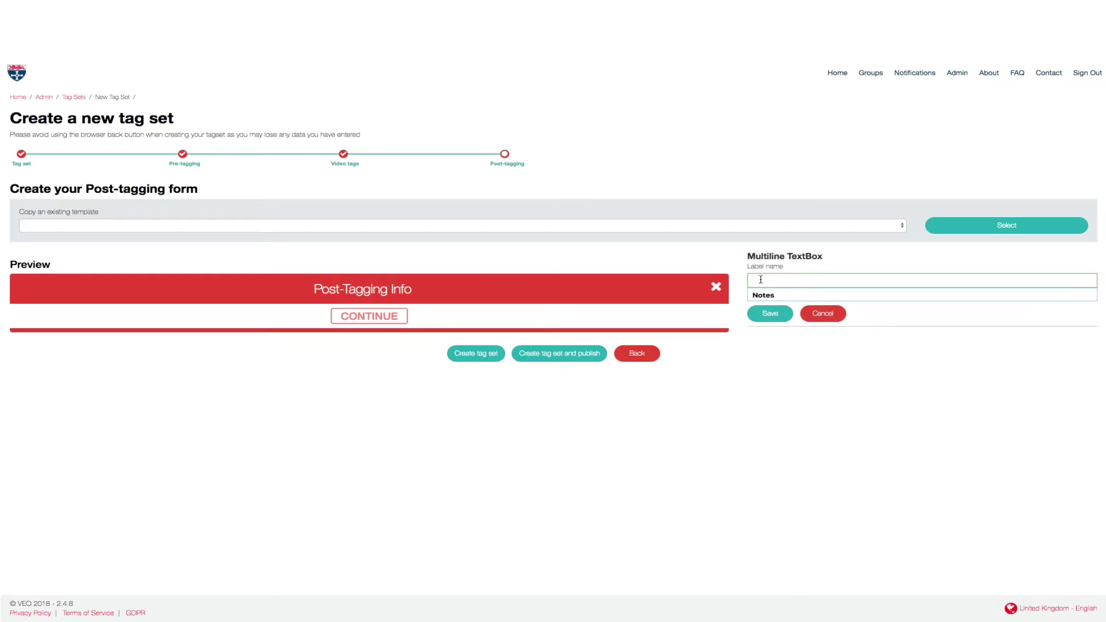
click(769, 313)
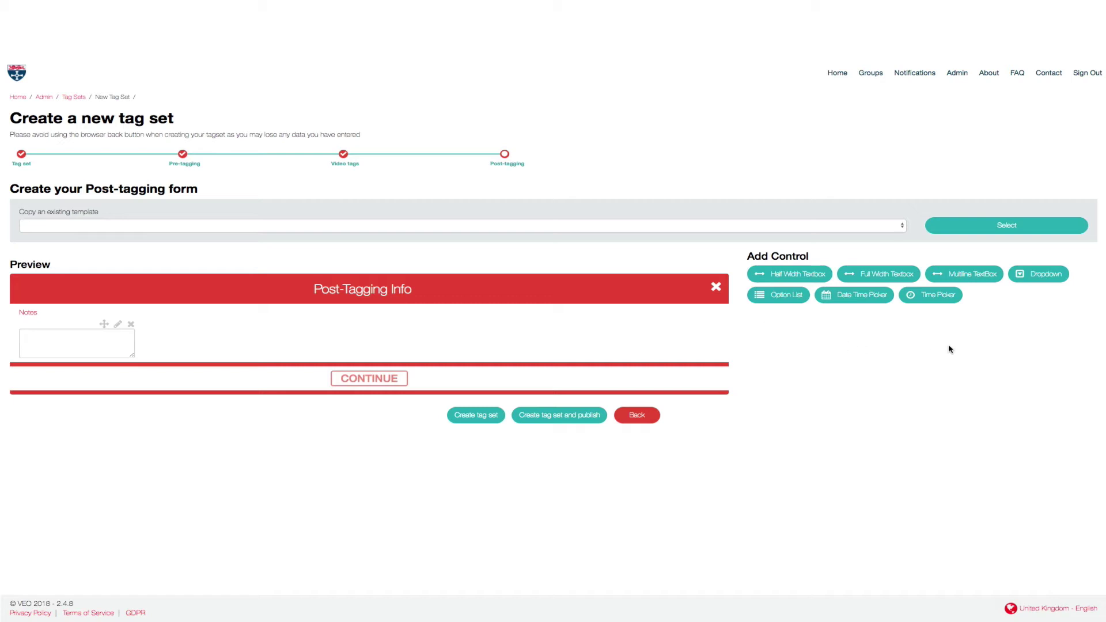
Step: Add an Overall Impact option list: High Positive, Low Positive, Low Negative, High Negative
click(773, 301)
click(776, 282)
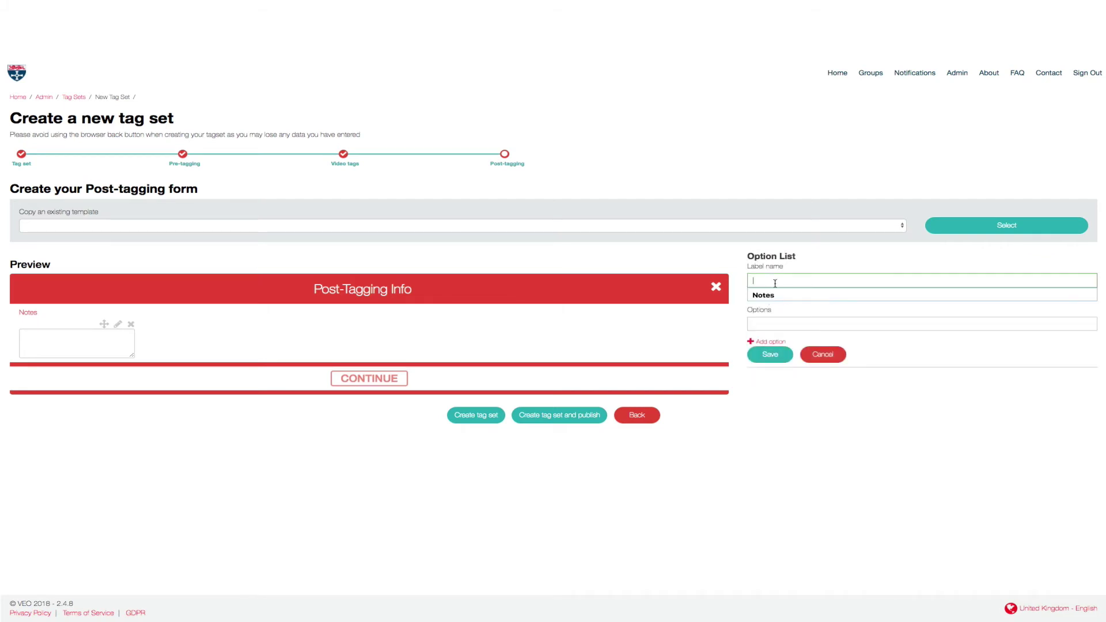
text(ct)
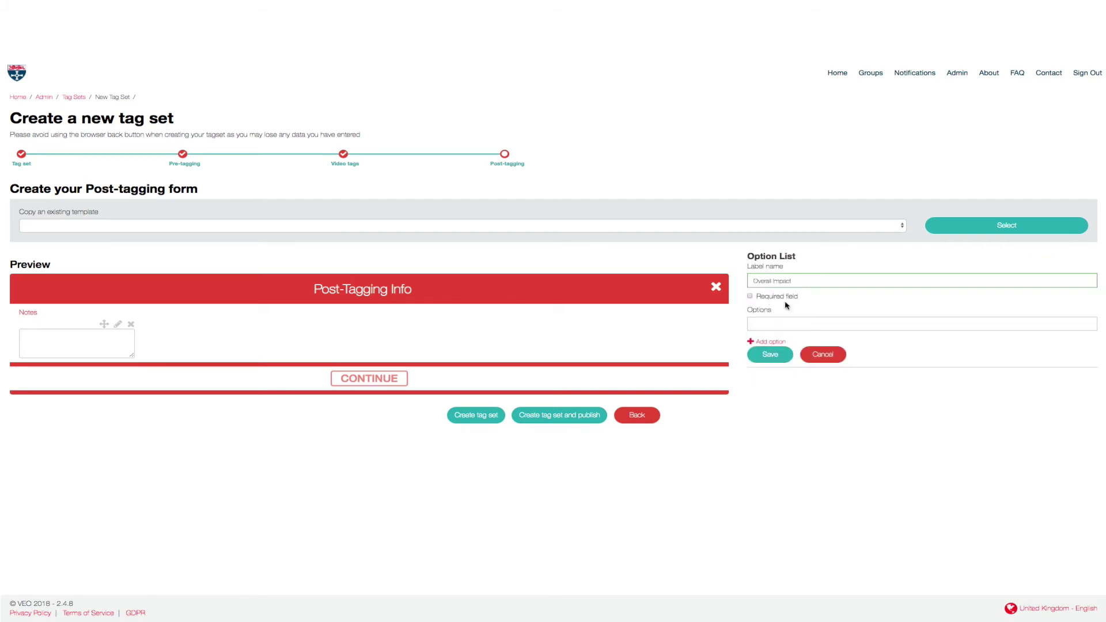
click(768, 324)
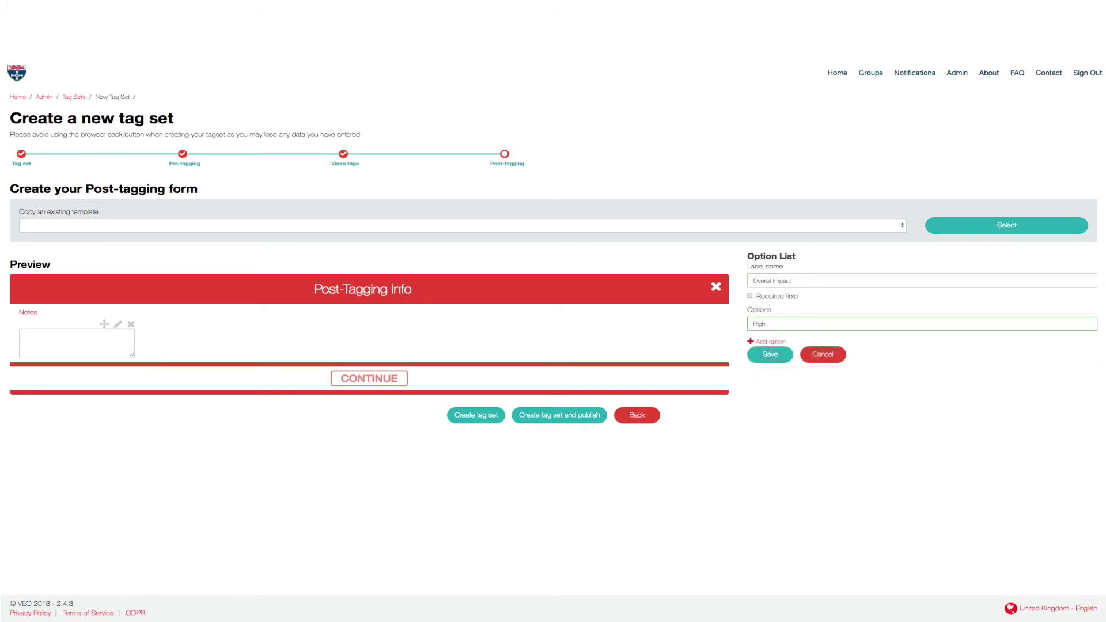
text(High Positive)
click(767, 341)
text(Low P)
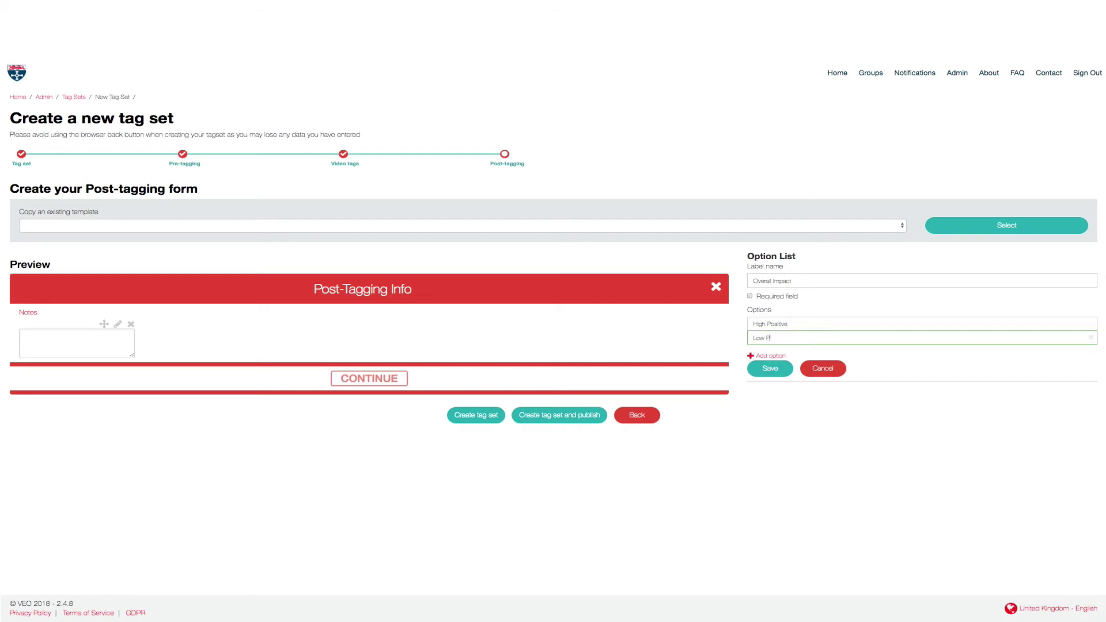
text(ositive)
click(771, 355)
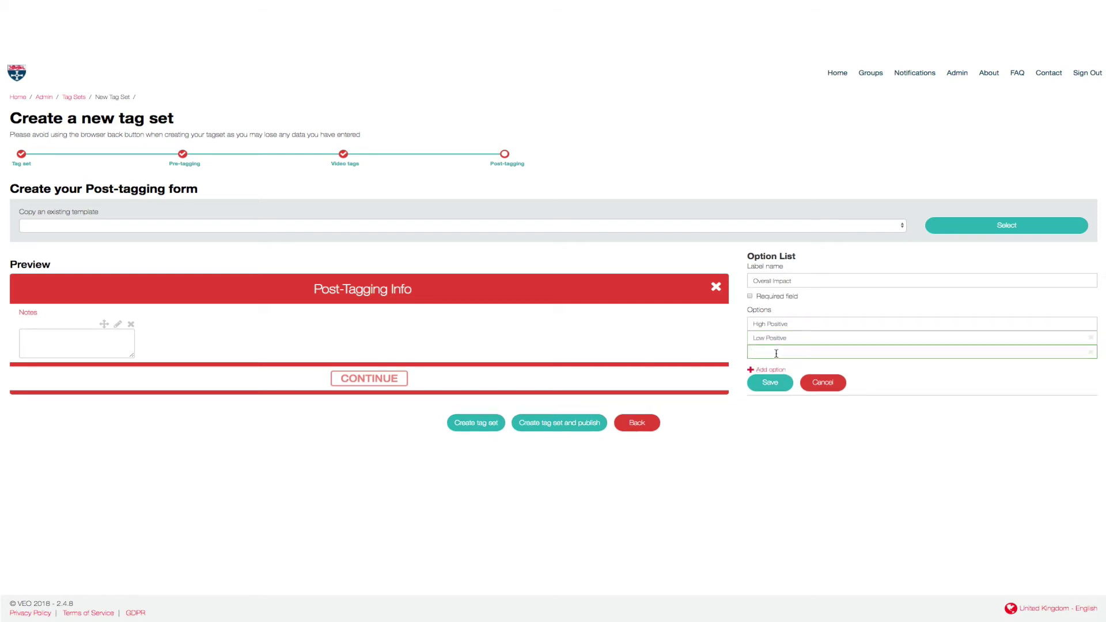
click(771, 370)
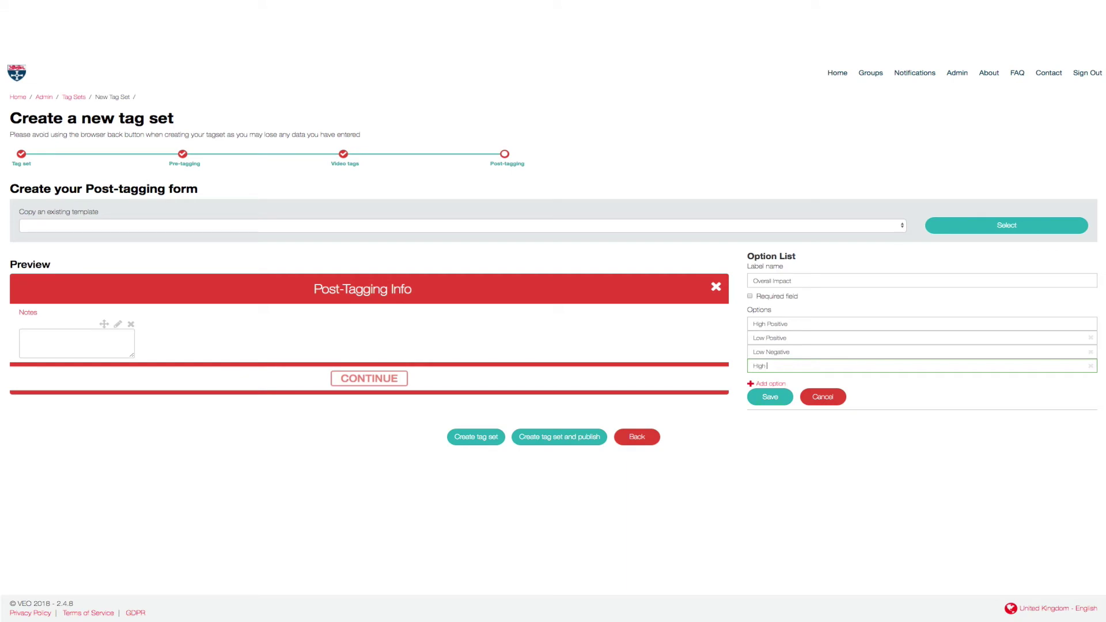
click(781, 396)
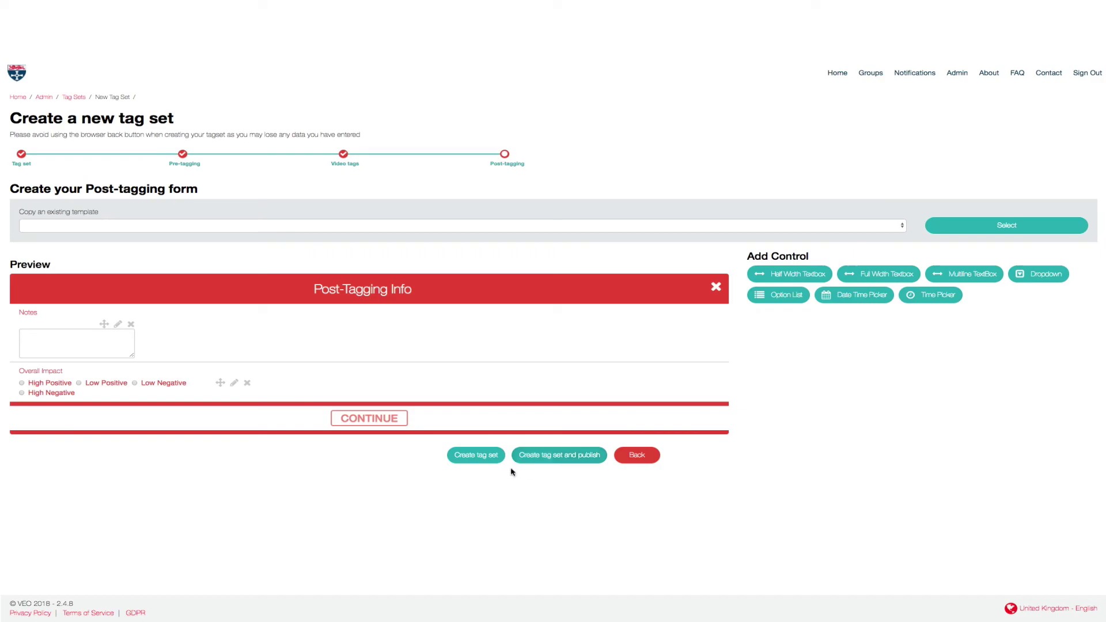
Step: Create Demonstration Tag Set, then reopen it, review its Video tags and save again
click(477, 456)
click(609, 138)
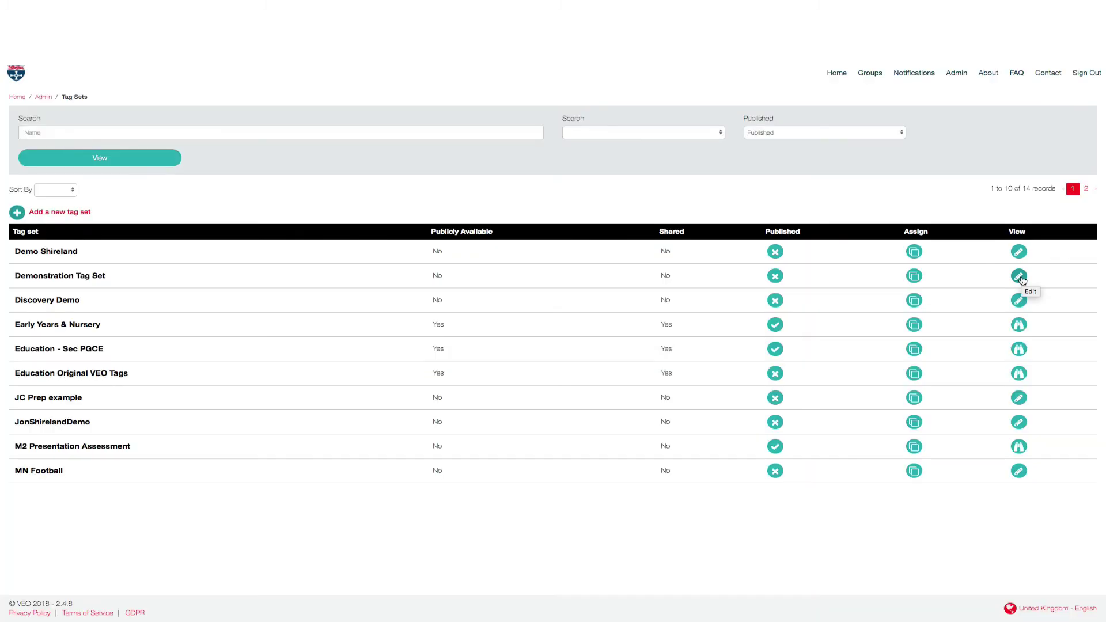
click(1020, 278)
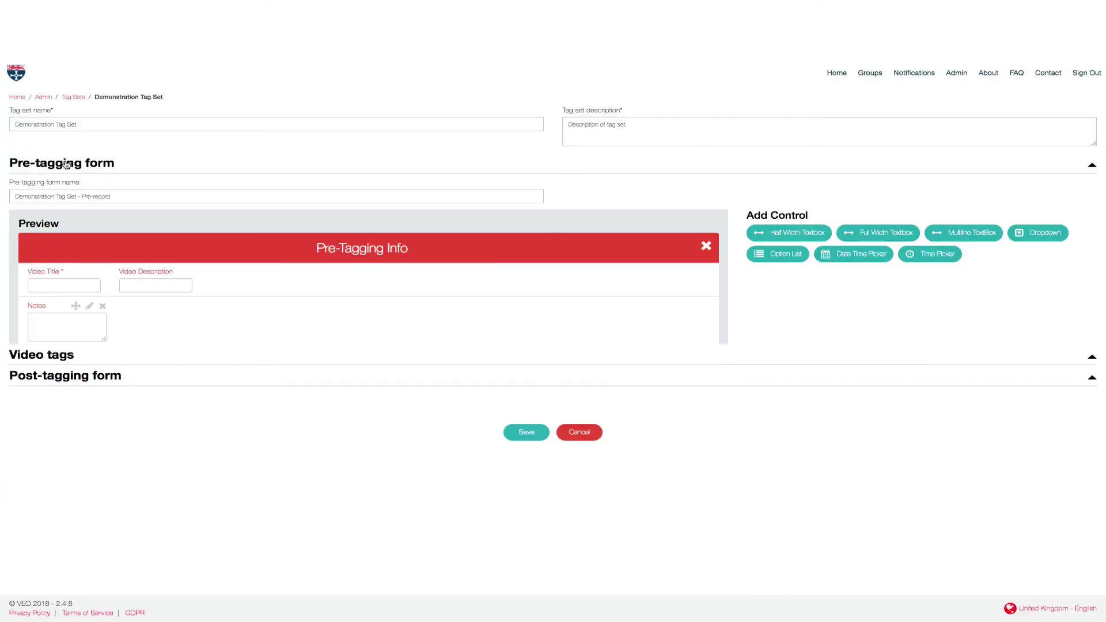
click(55, 478)
scroll(134, 466, down, 10)
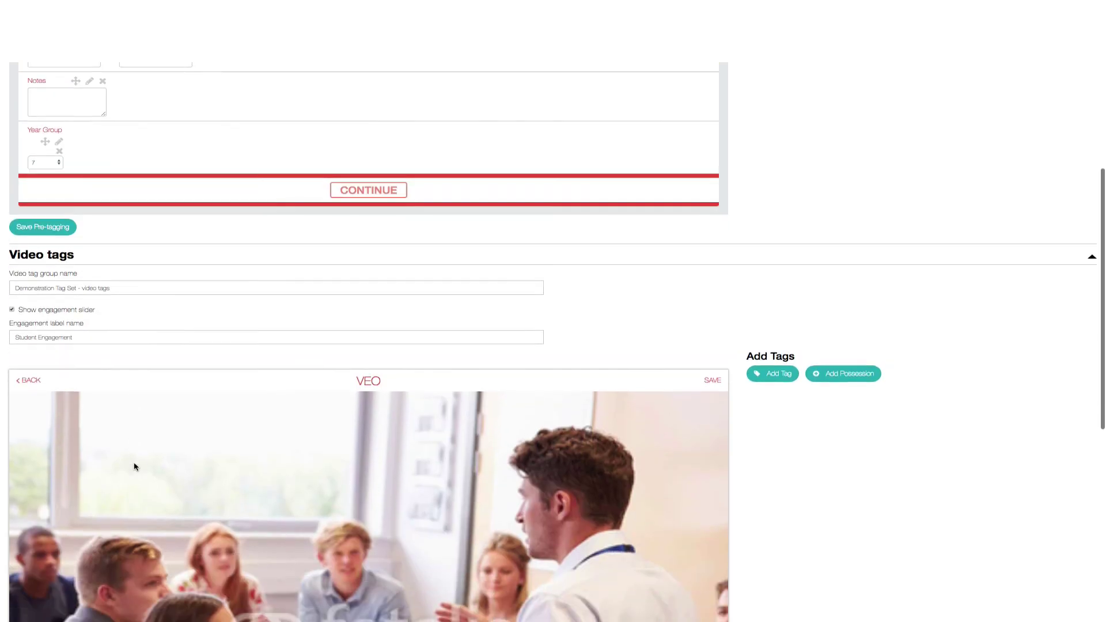
scroll(134, 465, down, 2)
click(536, 579)
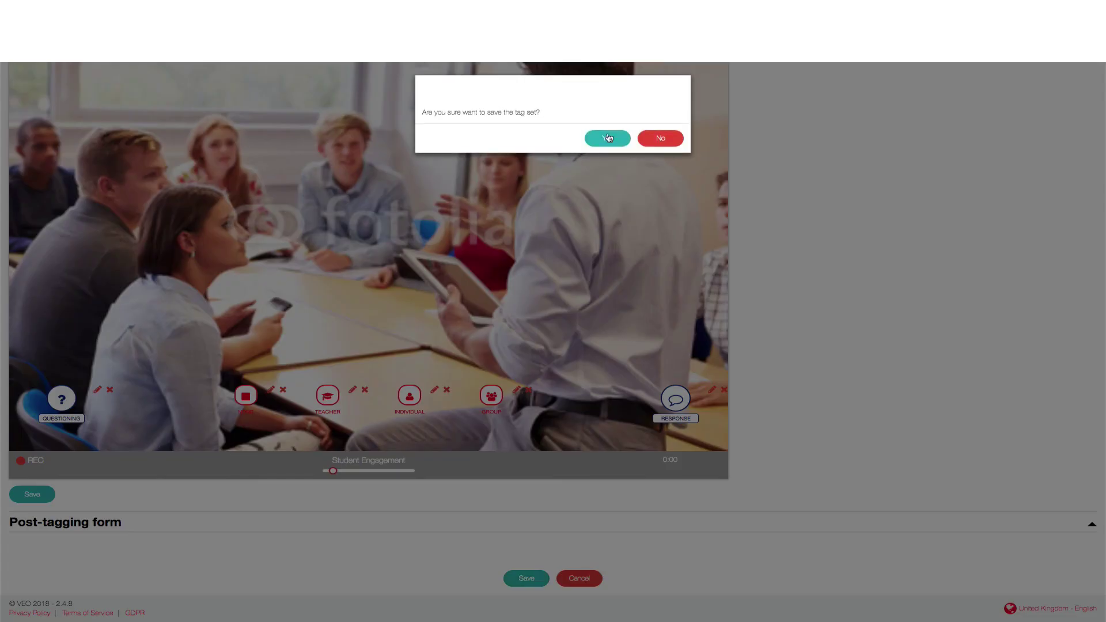
click(607, 138)
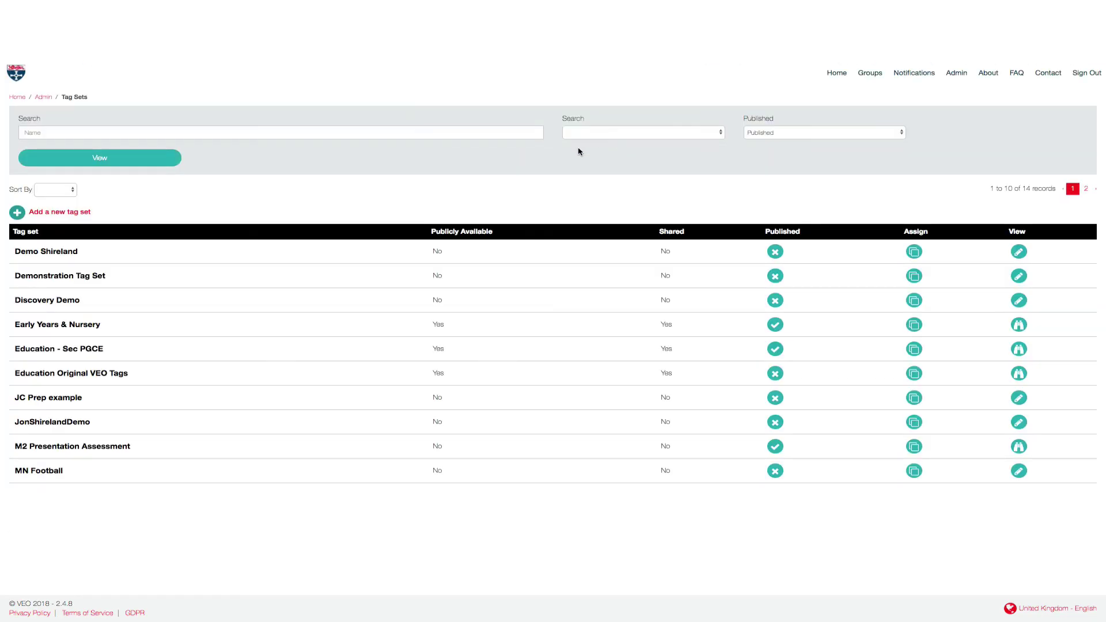
Step: Use the Published icon in the Demonstration Tag Set row to request publishing it
click(776, 278)
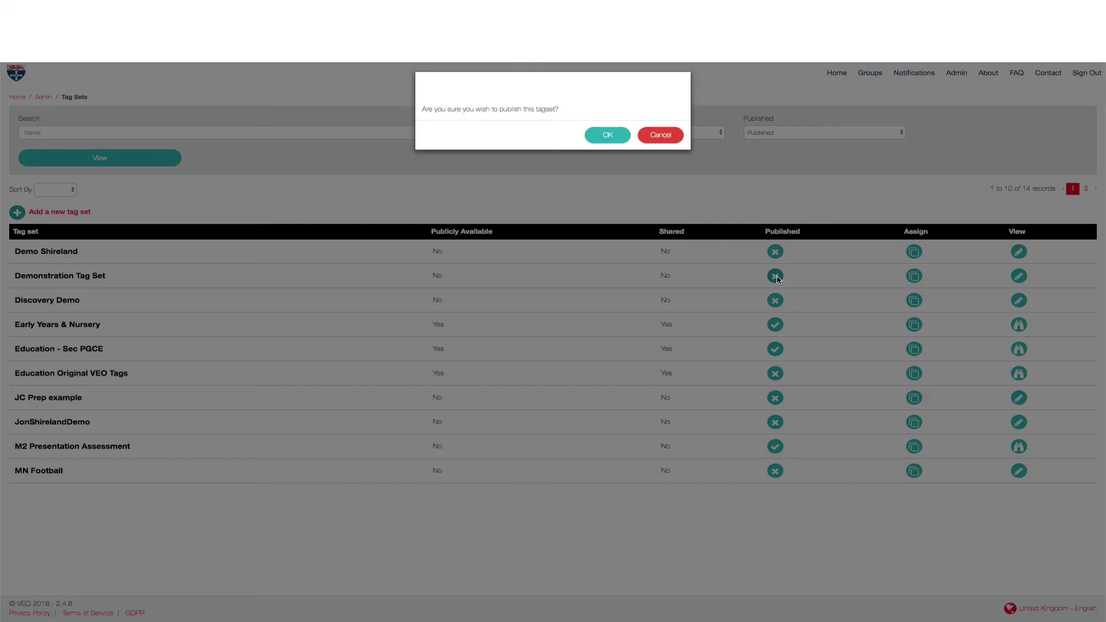